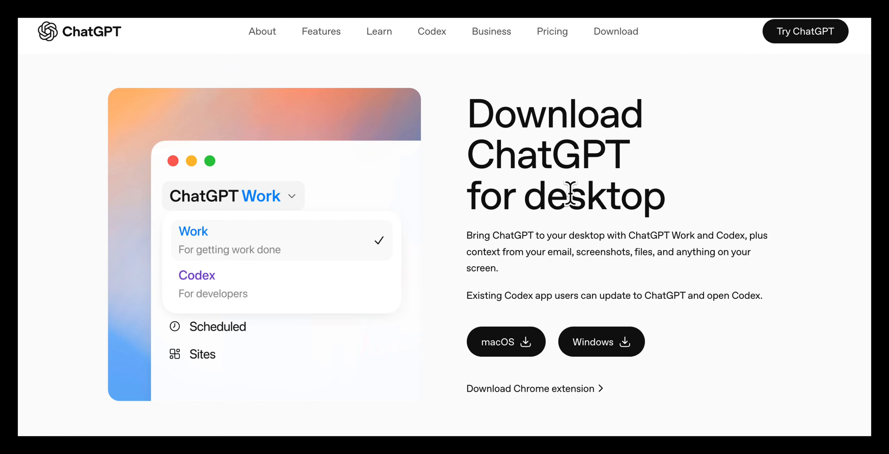
Step: Look through the ChatGPT download page for the desktop, mobile and Chrome extension options
scroll(547, 205, "down", 1)
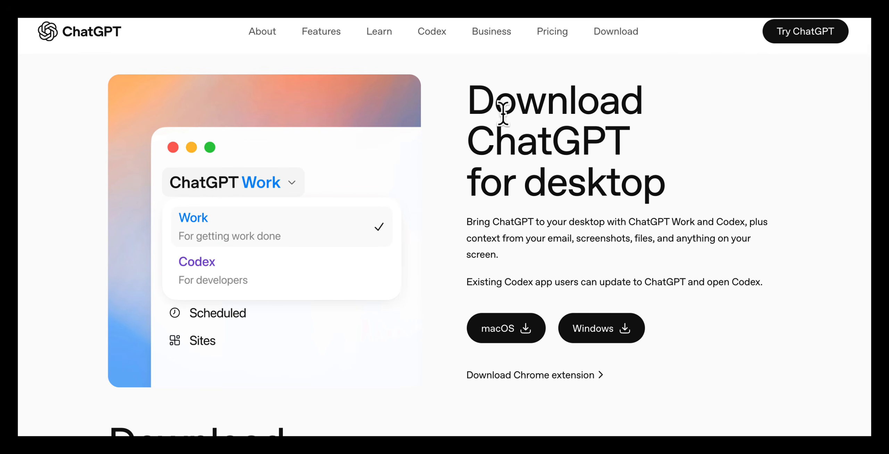
left_click_drag(470, 94, 674, 180)
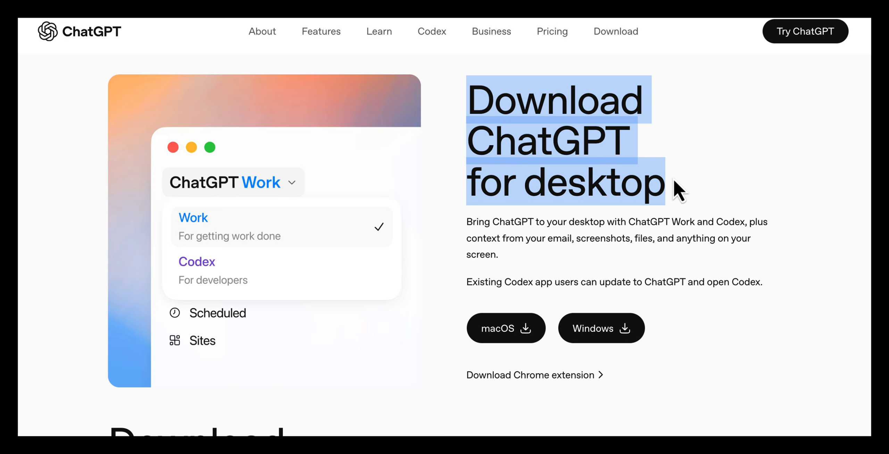
left_click(676, 222)
scroll(676, 222, "down", 5)
left_click_drag(116, 155, 302, 235)
scroll(366, 260, "down", 5)
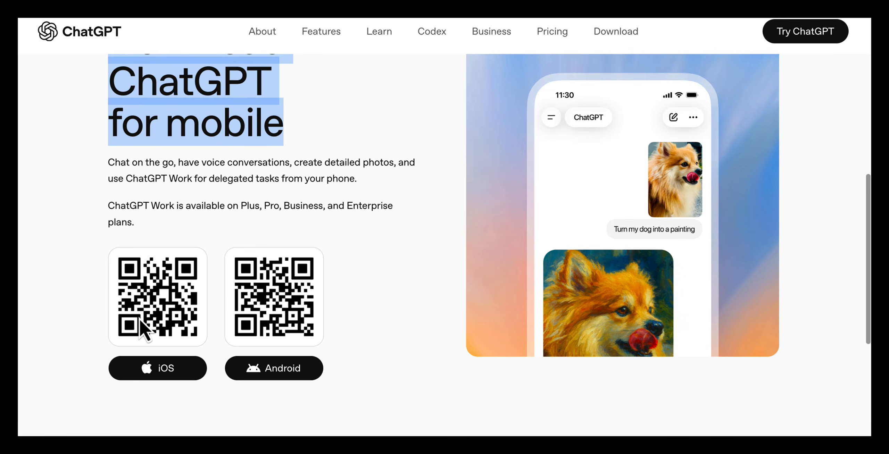
scroll(418, 325, "down", 8)
scroll(418, 323, "up", 12)
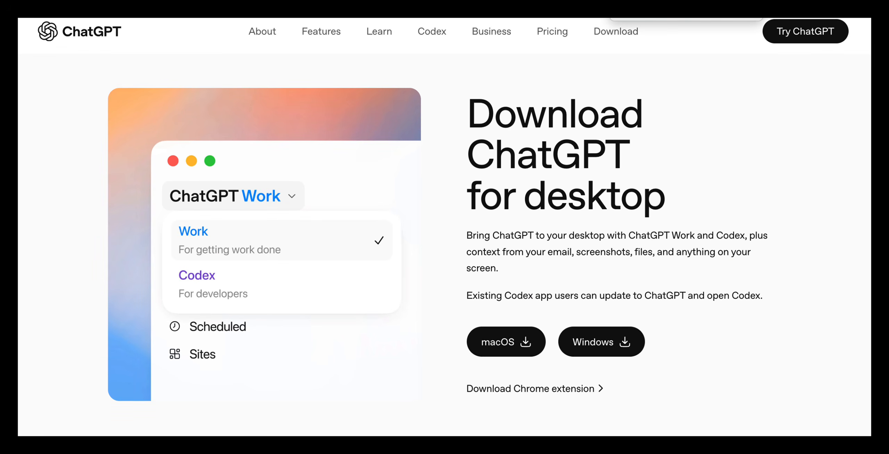
scroll(674, 287, "down", 1)
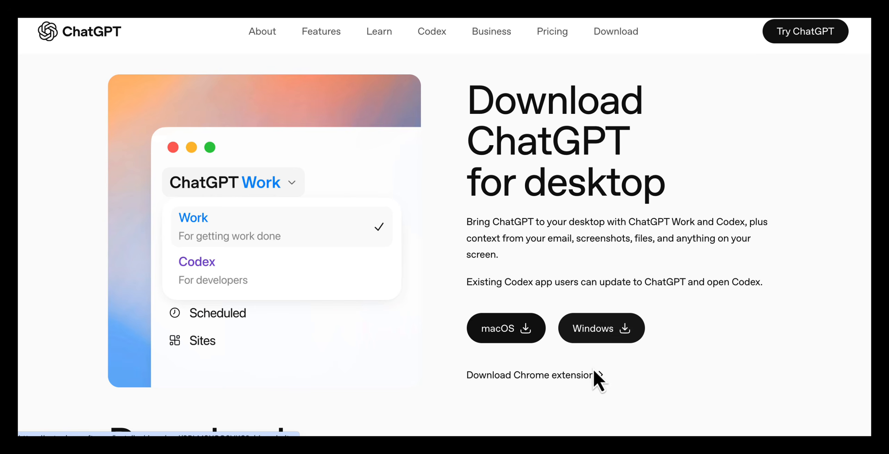
scroll(659, 388, "down", 6)
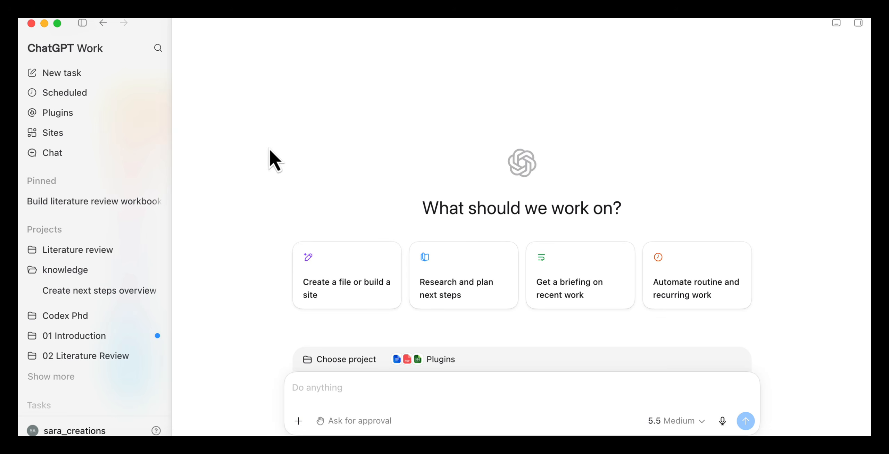
Step: Check the recent chats and the available modes, and open and close a new chat window
mouse_move(77, 157)
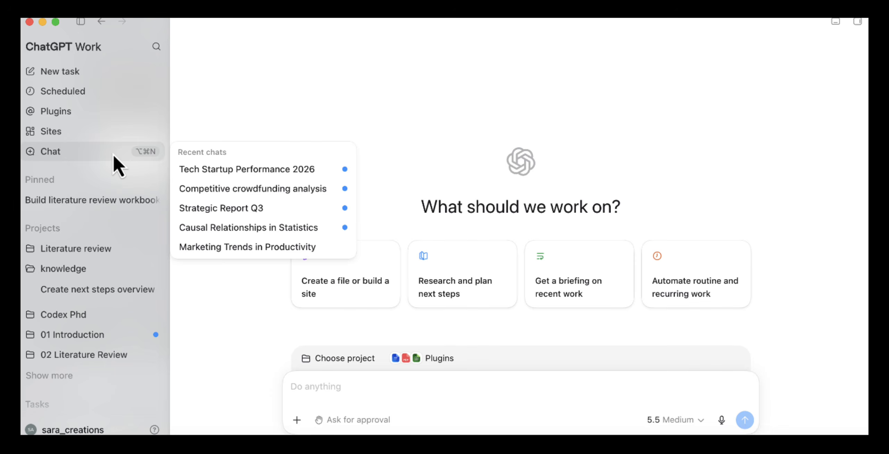
left_click(91, 51)
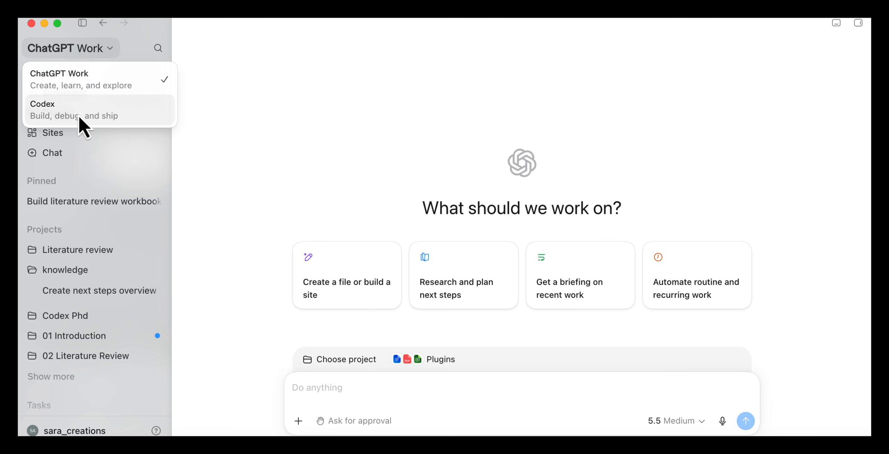
left_click(114, 47)
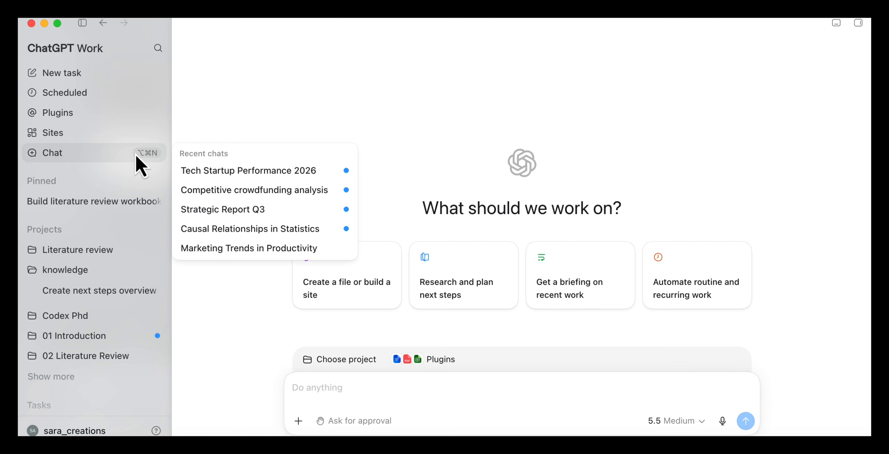
left_click(126, 154)
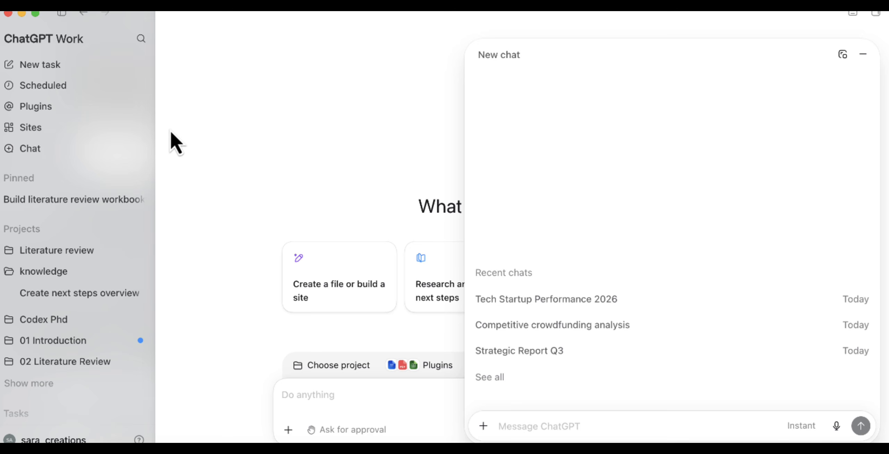
left_click(82, 153)
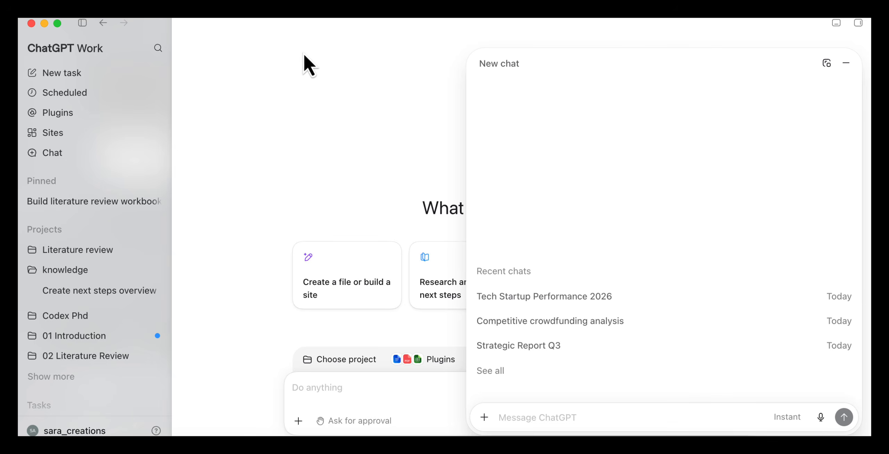
left_click(143, 70)
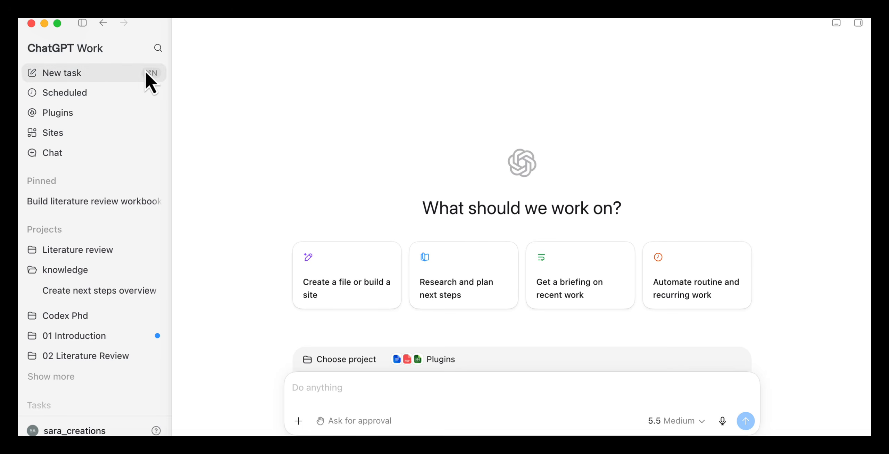
Step: Switch the app mode from ChatGPT Work to Codex
left_click(111, 52)
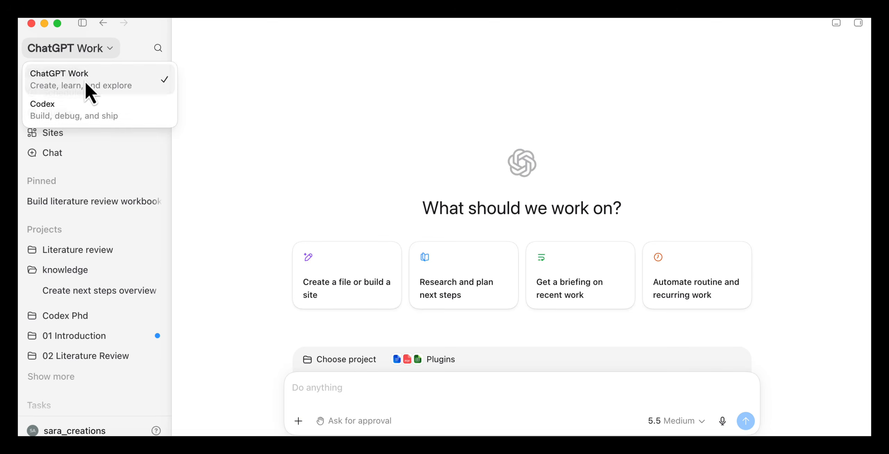
left_click(85, 80)
left_click(109, 54)
left_click(68, 111)
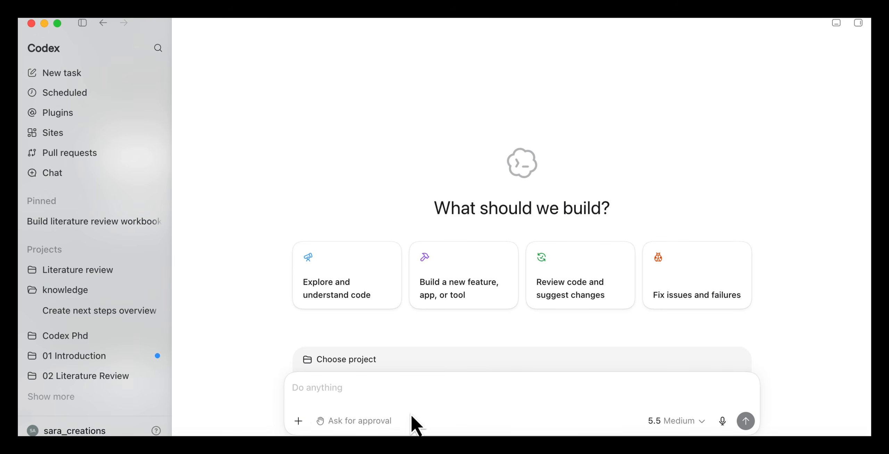
Step: Review the permission levels for approving actions and keep Ask for approval
left_click(362, 426)
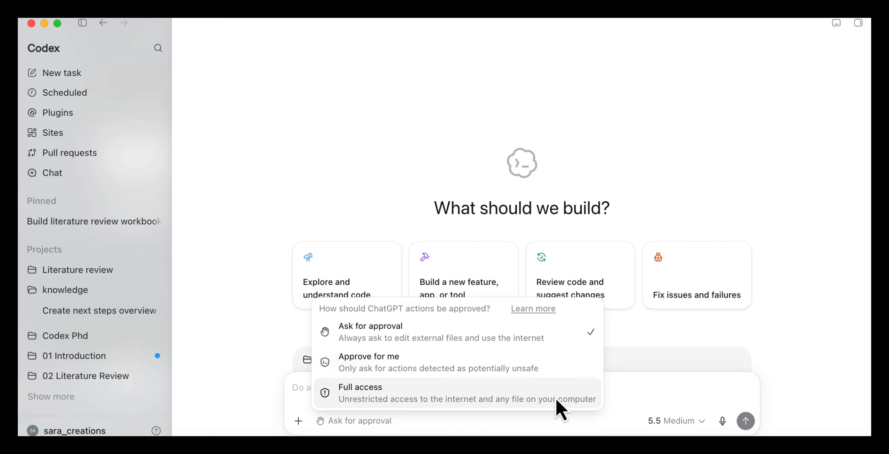
left_click(585, 338)
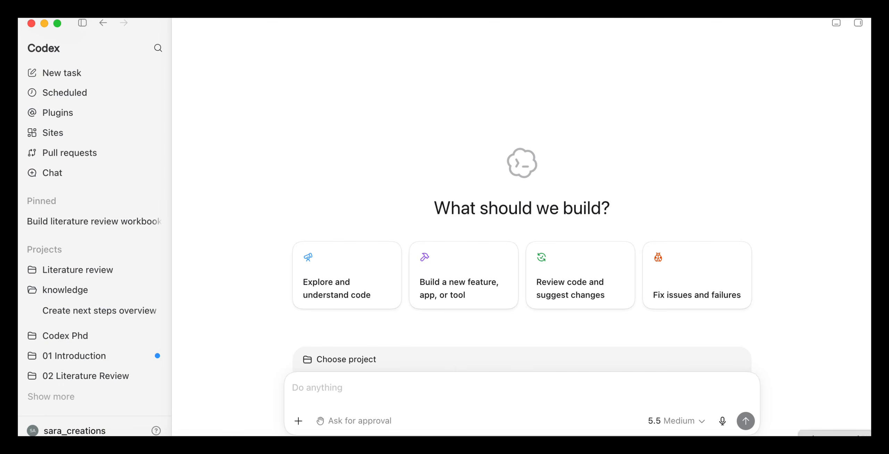
Step: Review the model, effort and speed options and select the 5.6 Terra model
left_click(693, 424)
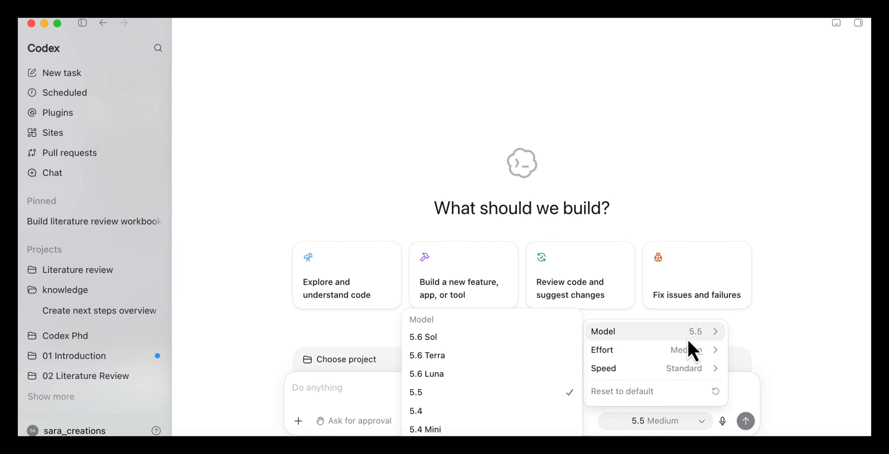
mouse_move(685, 357)
mouse_move(683, 375)
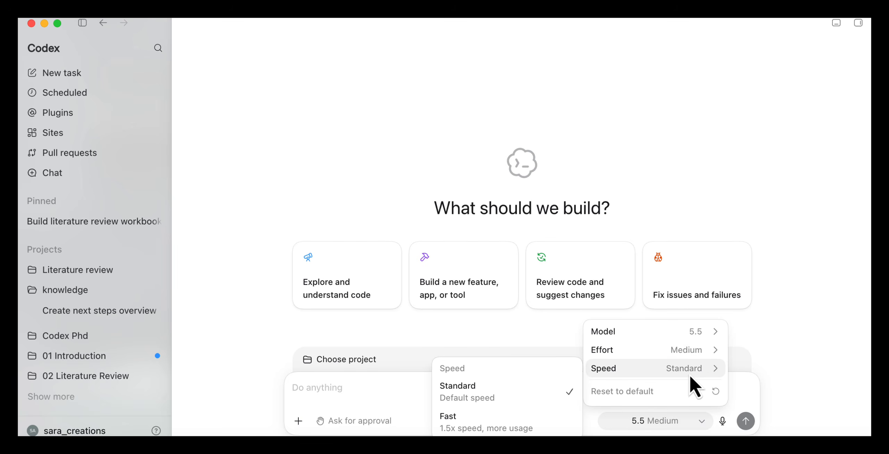
mouse_move(695, 334)
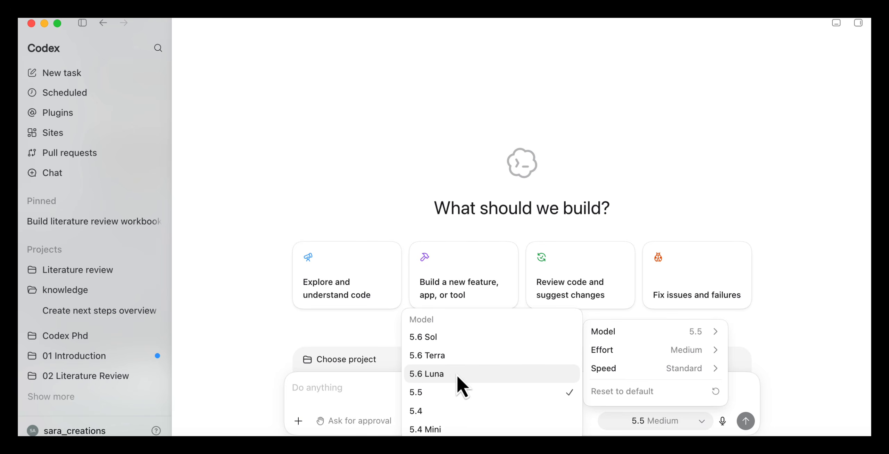
mouse_move(611, 353)
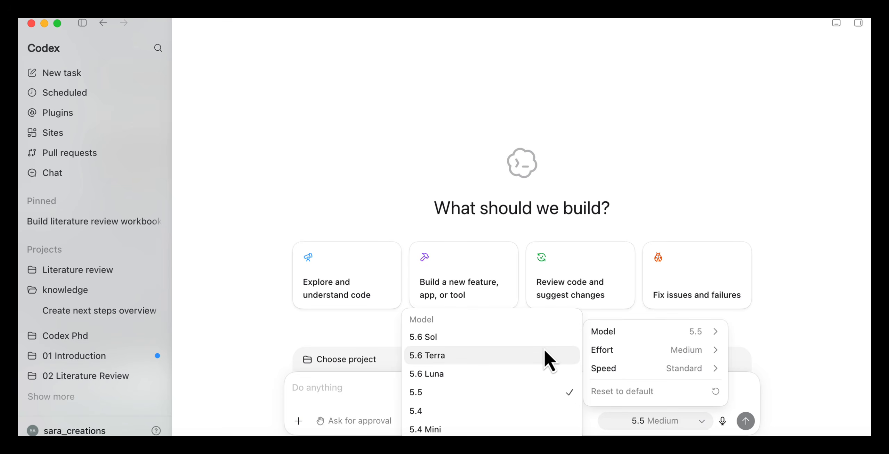
left_click(543, 355)
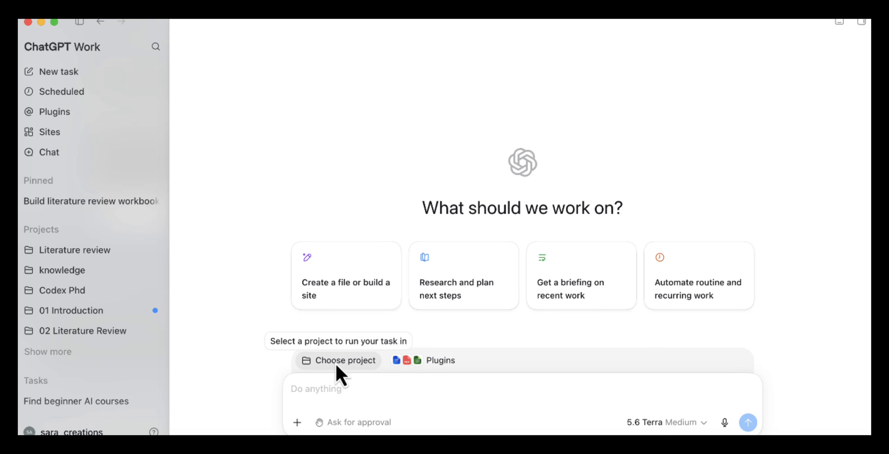
Step: Set the task's project by creating one from the existing Literature review folder
left_click(335, 362)
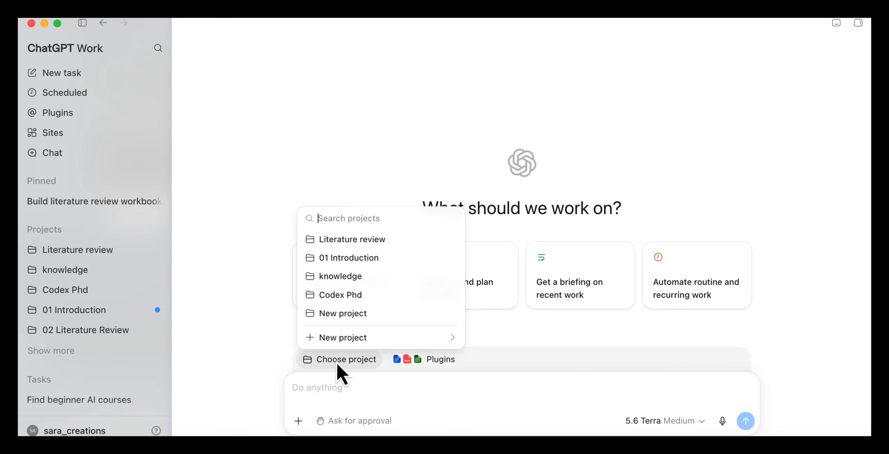
mouse_move(372, 340)
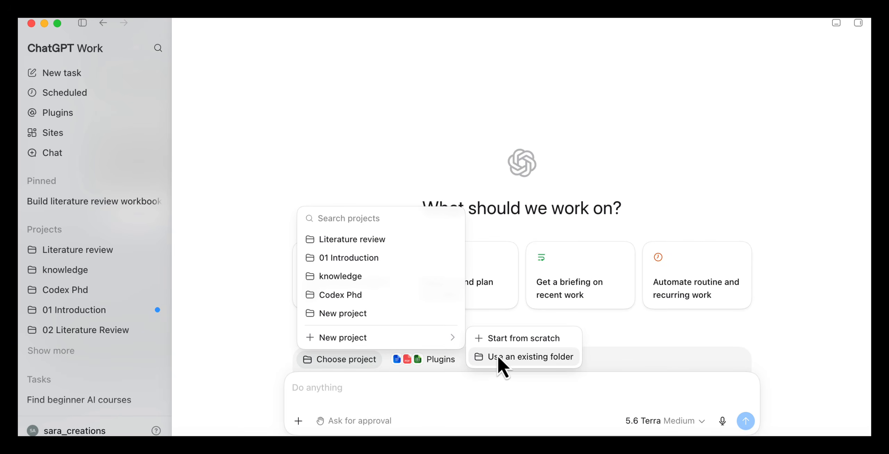
left_click(543, 359)
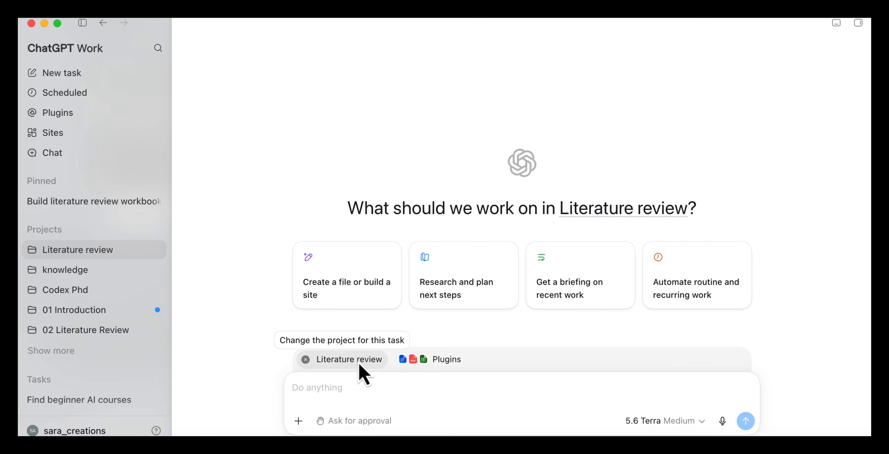
Step: Examine the tasks stored in the Literature review, knowledge and Codex Phd projects, and collapse the projects again
left_click(95, 252)
mouse_move(99, 280)
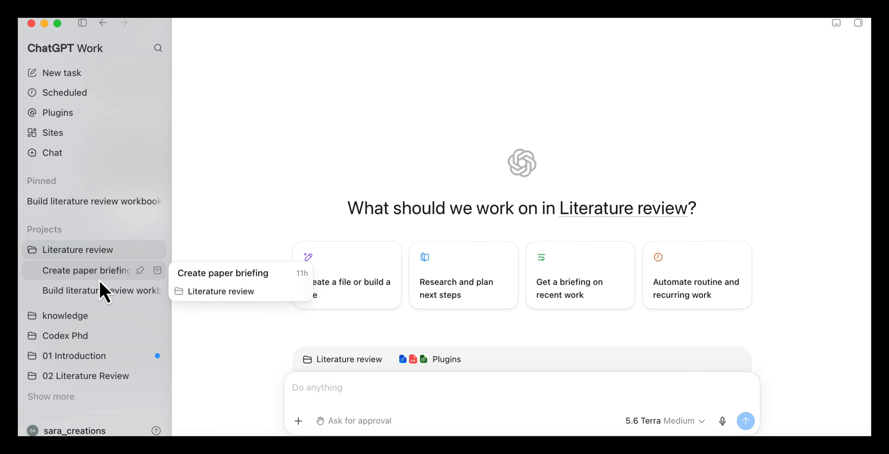
left_click(71, 320)
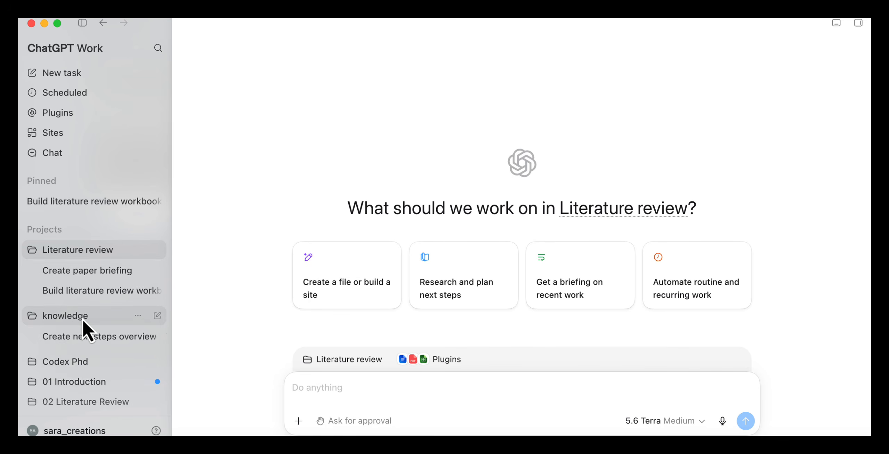
scroll(97, 318, "down", 3)
mouse_move(107, 278)
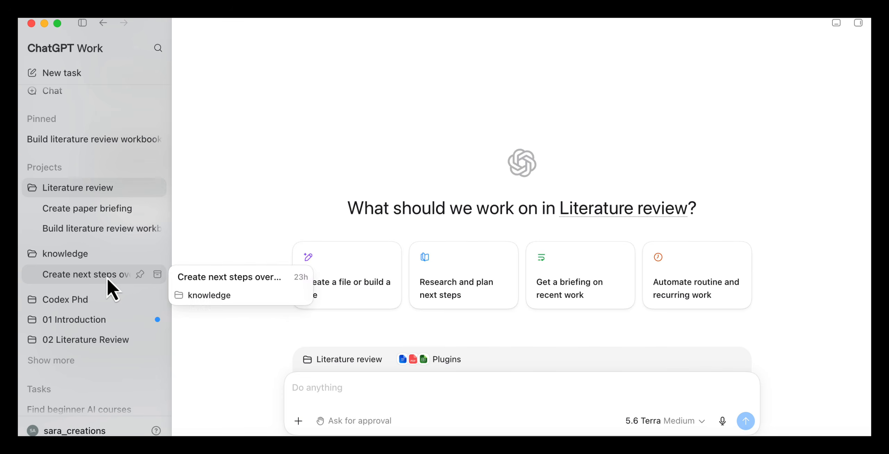
left_click(75, 299)
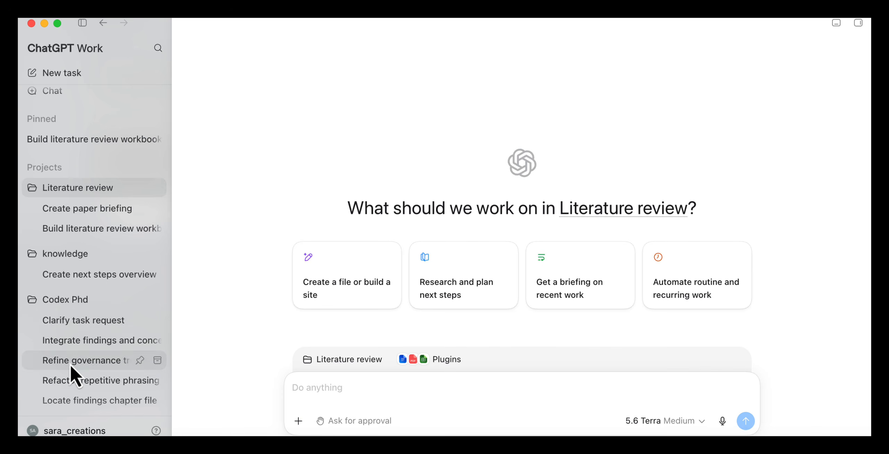
scroll(69, 364, "down", 5)
scroll(85, 274, "up", 8)
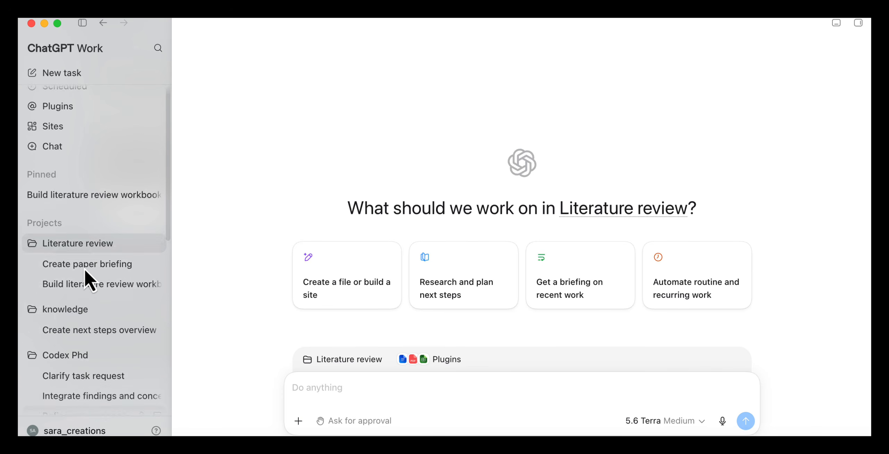
left_click(82, 254)
left_click(74, 273)
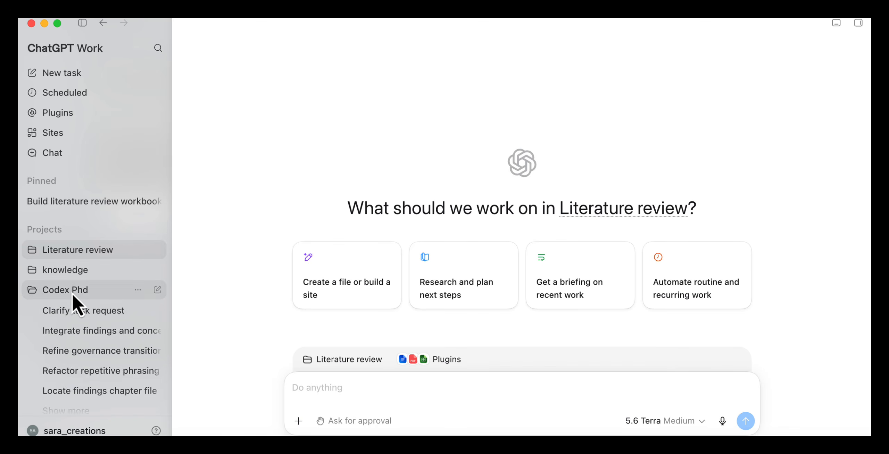
left_click(72, 293)
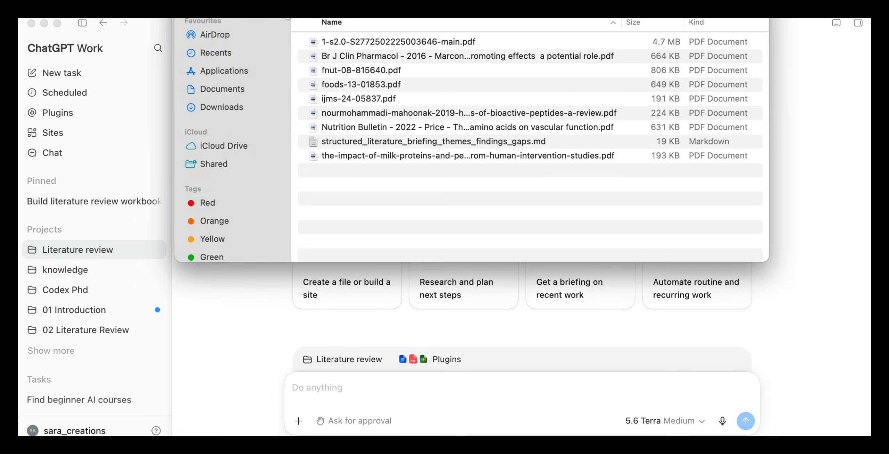
Step: Check the files in the Literature review folder in Finder and return to ChatGPT Work
left_click_drag(276, 0, 275, 173)
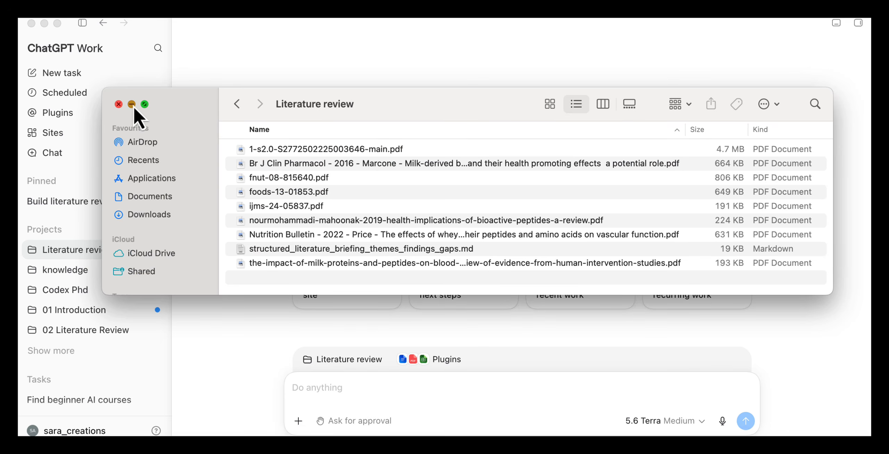
left_click(132, 104)
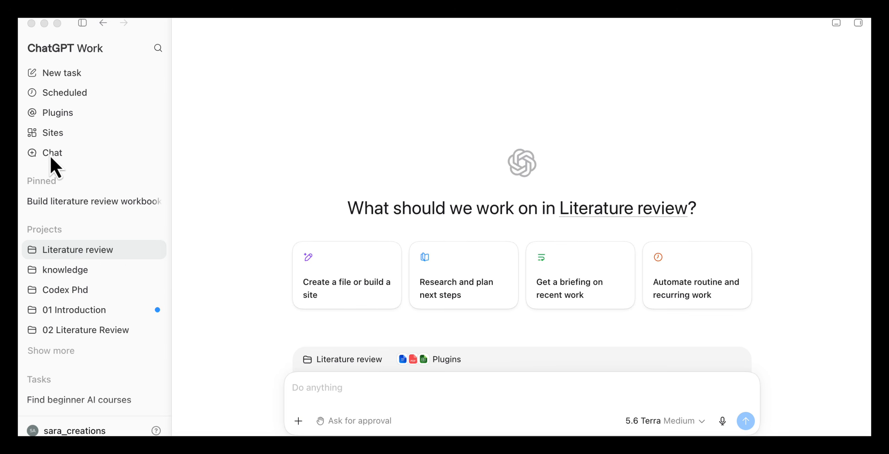
left_click(69, 161)
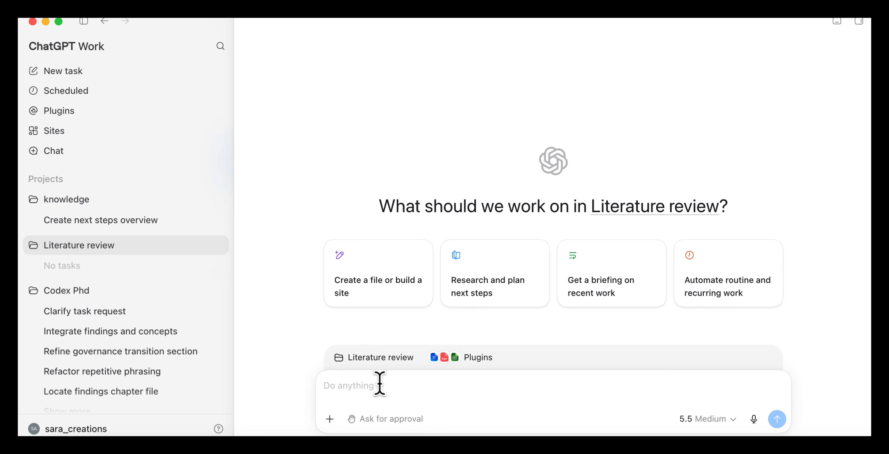
Step: Request a clear briefing on the project folder's papers covering main topics, key findings per paper and common themes, saved inside the folder
type("Review the research papers in this project folder and create a clear briefing explaining what the papers cover. Summarise the main topics, the key findings from each paper, and any common themes across the folder. Save the briefing inside this project folder.")
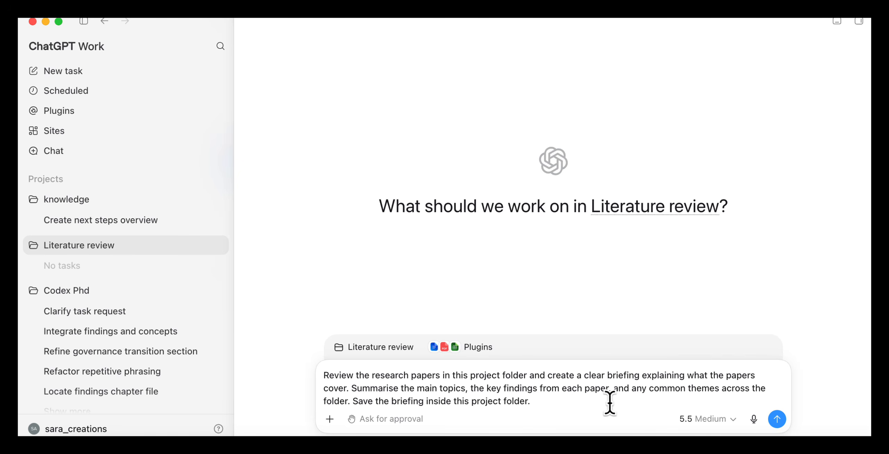
left_click(776, 421)
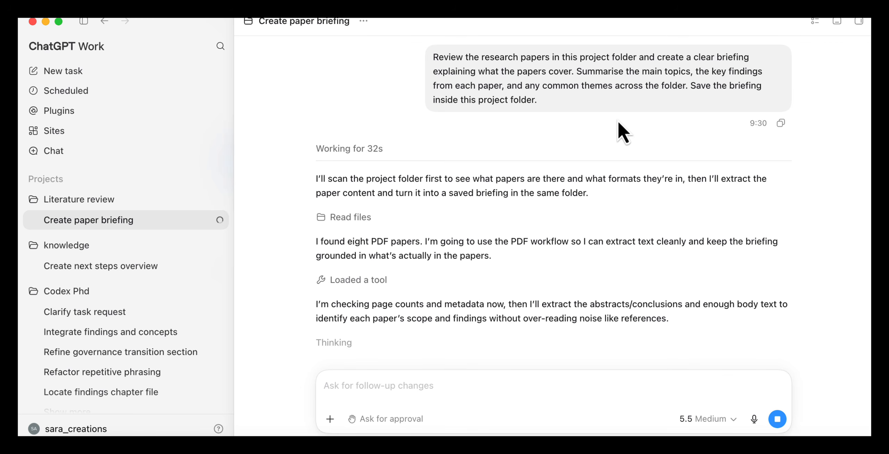
left_click_drag(425, 241, 628, 261)
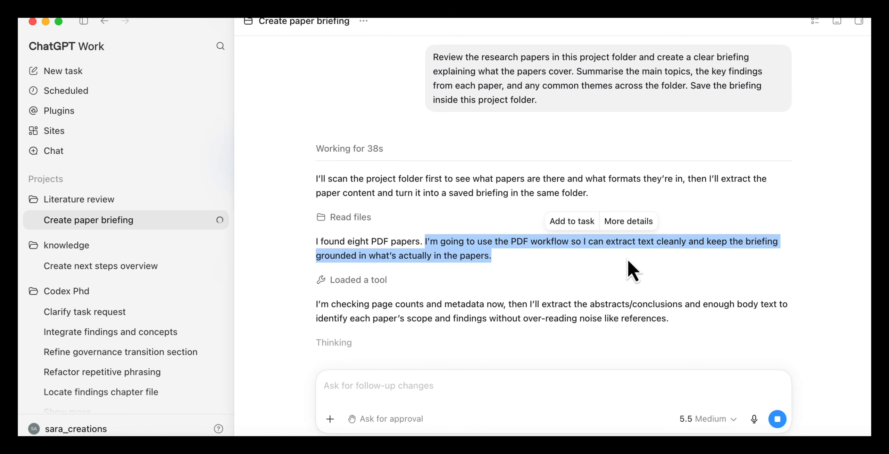
left_click(628, 261)
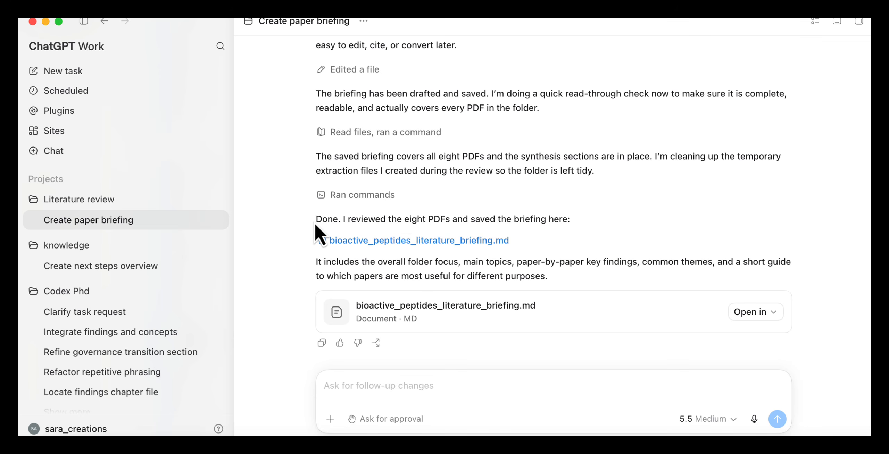
Step: Open bioactive_peptides_literature_briefing.md and read its Overall Focus and Main Topics Covered sections
left_click_drag(315, 219, 469, 236)
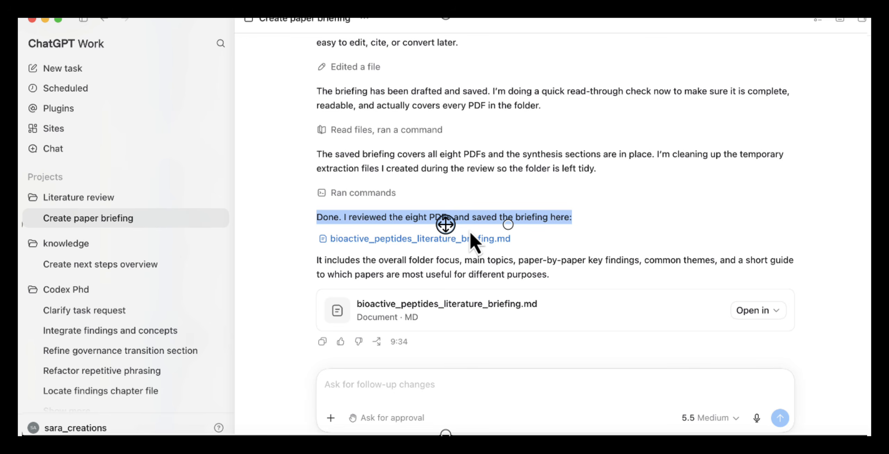
left_click(474, 240)
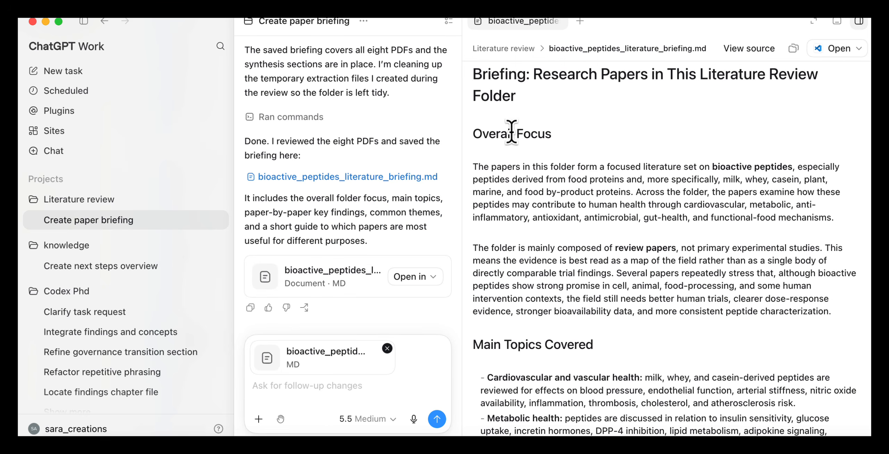
left_click_drag(472, 75, 646, 113)
scroll(540, 109, "down", 2)
left_click_drag(473, 71, 566, 73)
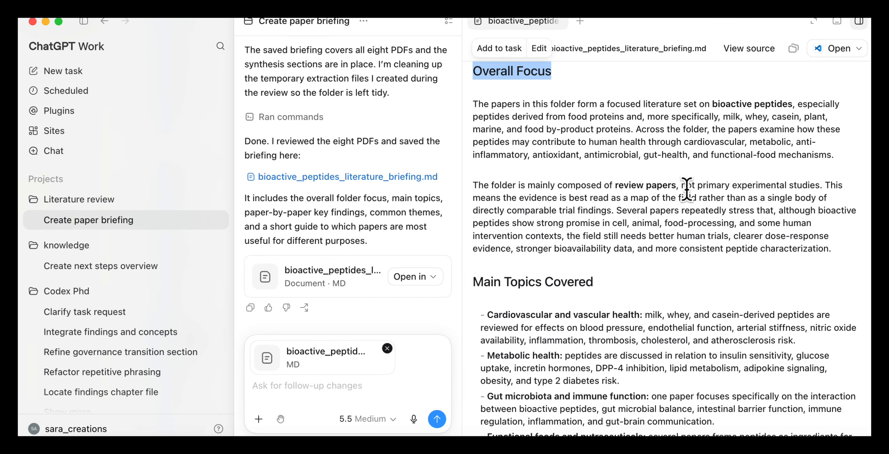
scroll(706, 192, "down", 2)
scroll(712, 197, "down", 3)
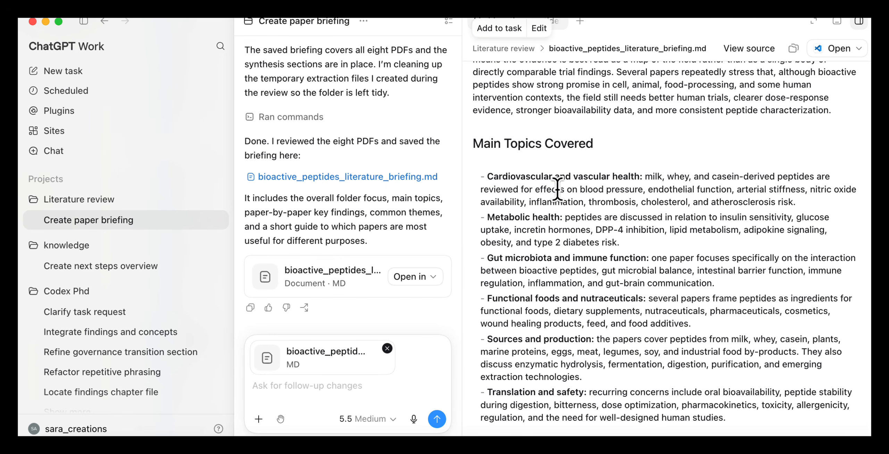
Step: Read the briefing's Paper-by-Paper Summary, including each paper's key findings, and the common themes across the folder
scroll(553, 328, "down", 8)
left_click_drag(473, 229, 624, 230)
scroll(628, 326, "down", 4)
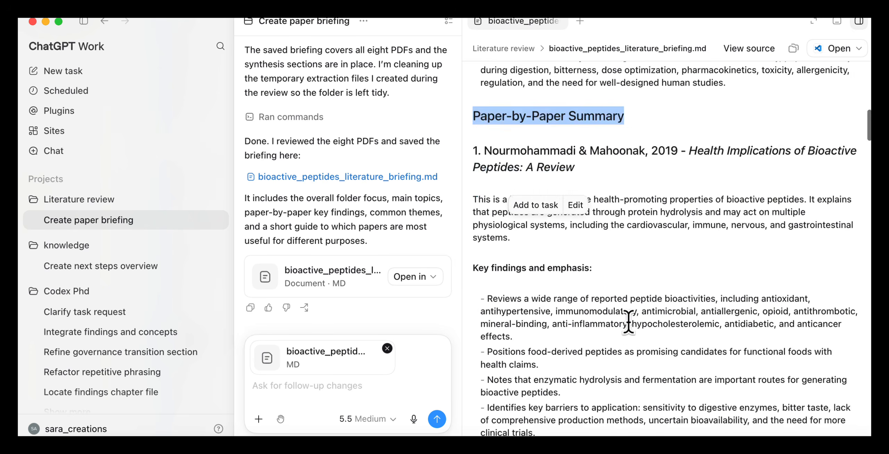
scroll(628, 322, "down", 3)
scroll(530, 158, "up", 1)
left_click_drag(474, 393, 594, 392)
scroll(631, 367, "down", 12)
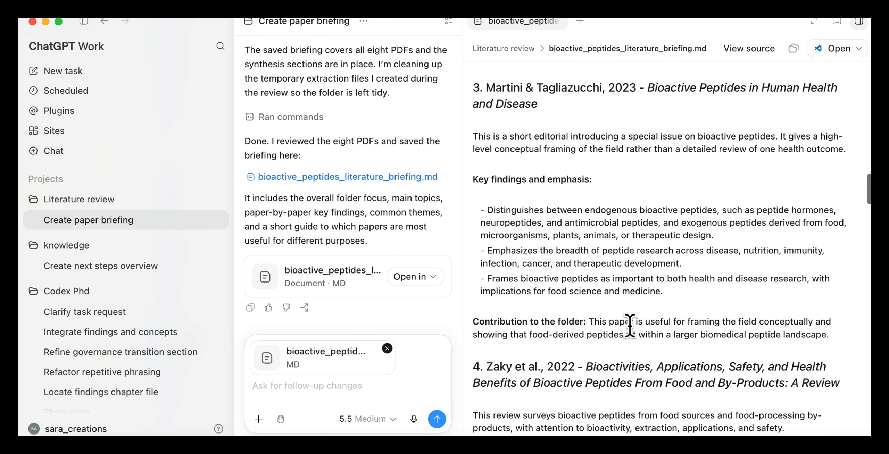
scroll(629, 326, "down", 20)
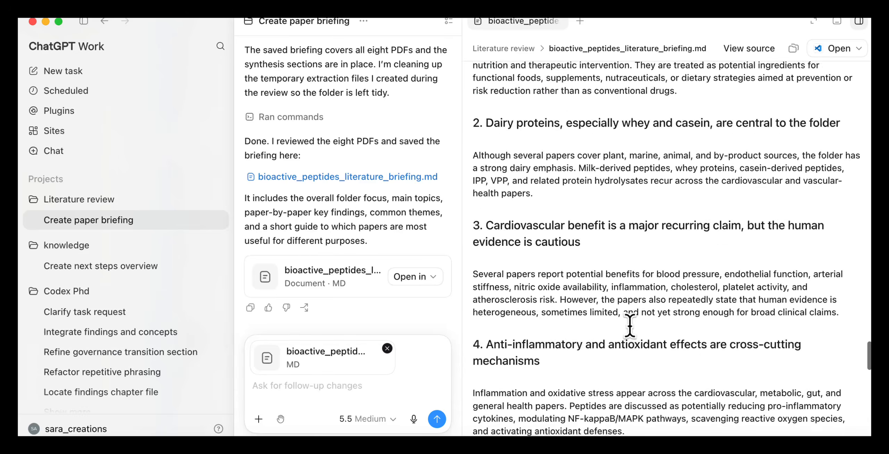
scroll(629, 326, "down", 20)
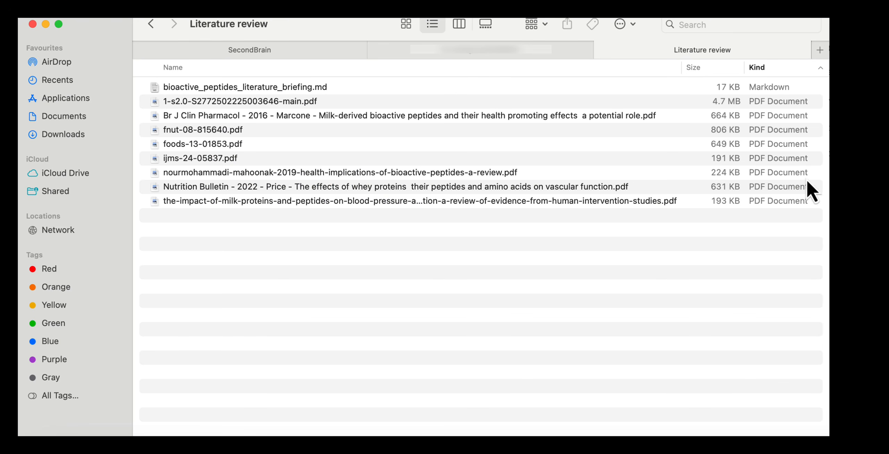
Step: Switch to Finder and check for bioactive_peptides_literature_briefing.md in the Literature review folder
left_click_drag(829, 210, 869, 210)
left_click(317, 89)
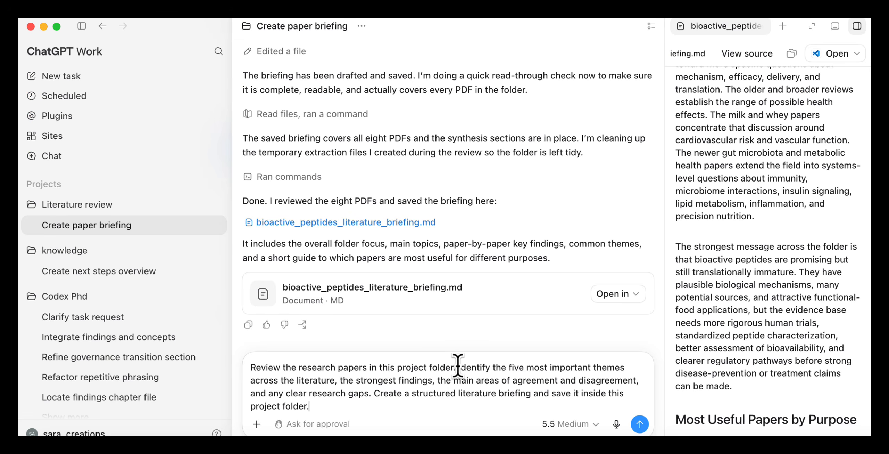
Step: In ChatGPT Work, request a structured briefing on the five most important themes, strongest findings, agreements, disagreements and research gaps, saved in the project folder
left_click_drag(457, 367, 475, 393)
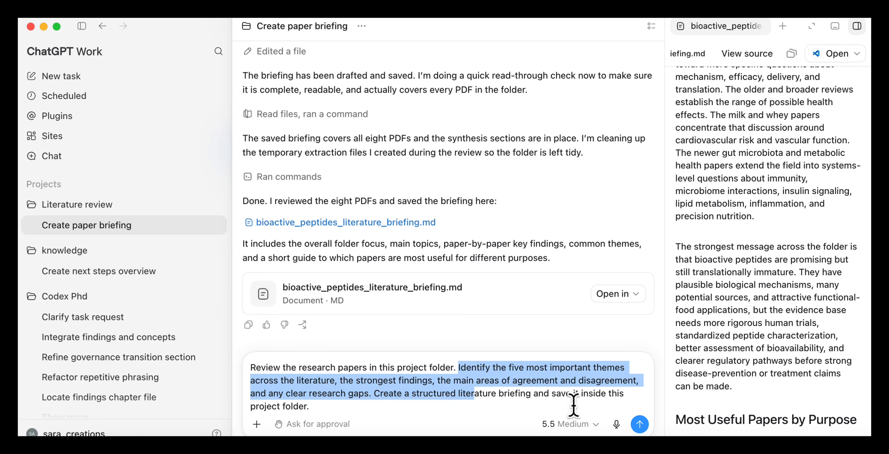
left_click(640, 424)
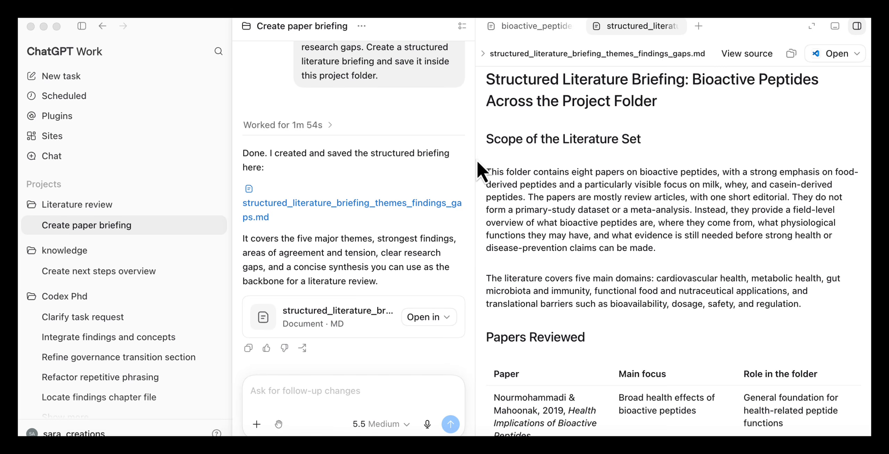
Step: Widen the preview of the structured literature briefing and read its title, Scope of the Literature Set and Papers Reviewed table
left_click(473, 160)
left_click_drag(474, 160, 459, 159)
left_click_drag(471, 80, 631, 101)
scroll(728, 171, "down", 2)
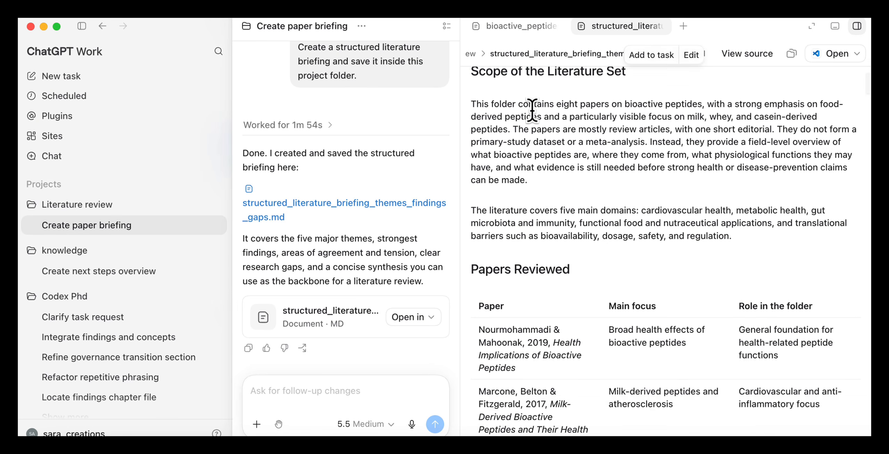
scroll(532, 111, "up", 2)
scroll(704, 123, "down", 5)
left_click_drag(470, 201, 571, 204)
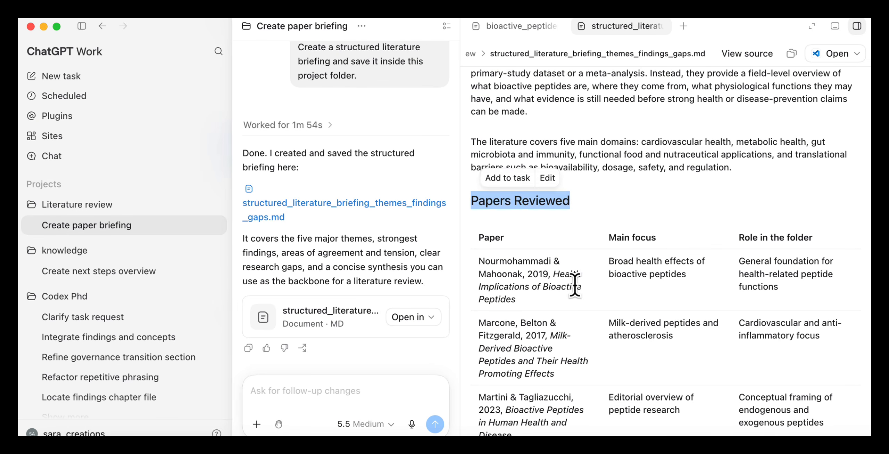
scroll(575, 284, "down", 2)
scroll(780, 311, "down", 3)
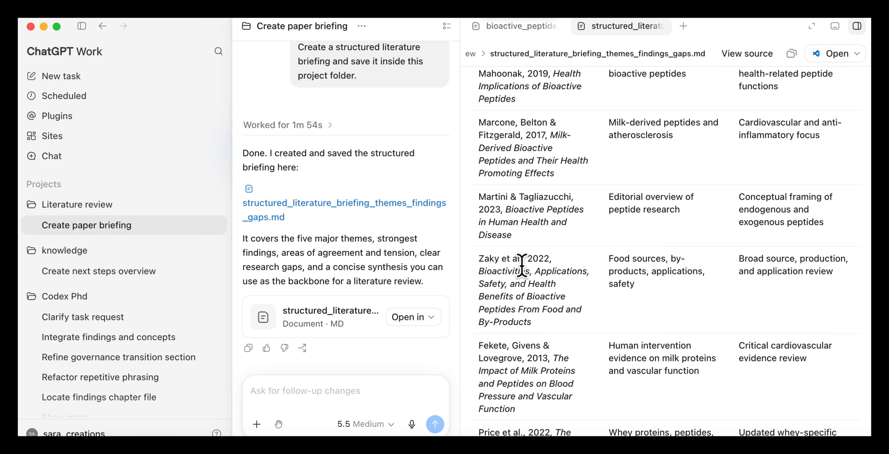
Step: Read the structured briefing's Five Most Important Themes Across the Literature and Main Areas of Agreement sections
scroll(522, 264, "down", 5)
left_click_drag(471, 266, 763, 269)
scroll(773, 269, "down", 3)
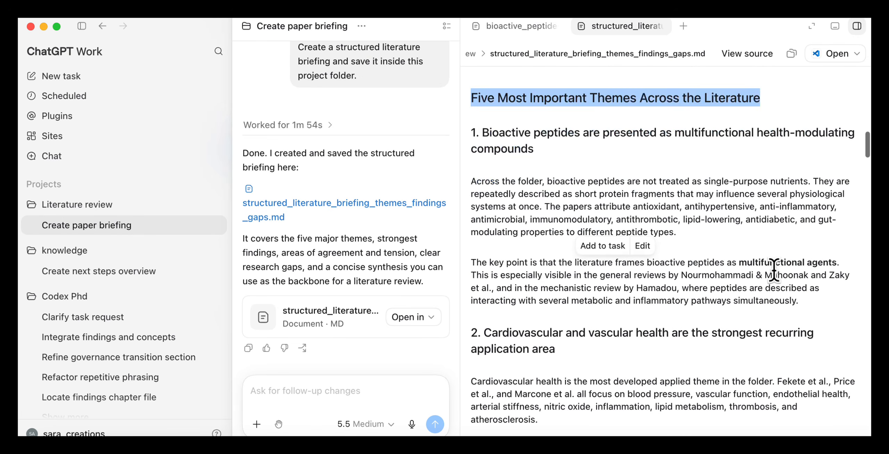
scroll(774, 269, "down", 10)
left_click_drag(465, 190, 685, 193)
scroll(655, 272, "down", 15)
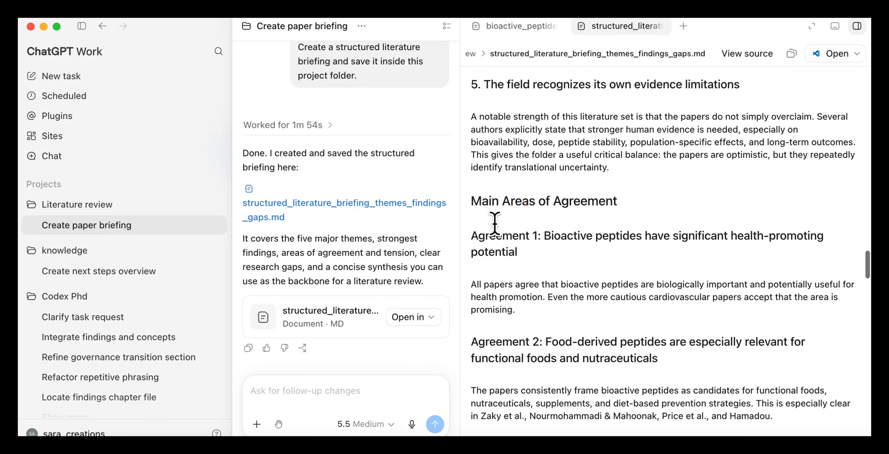
left_click_drag(471, 201, 651, 196)
scroll(532, 278, "down", 16)
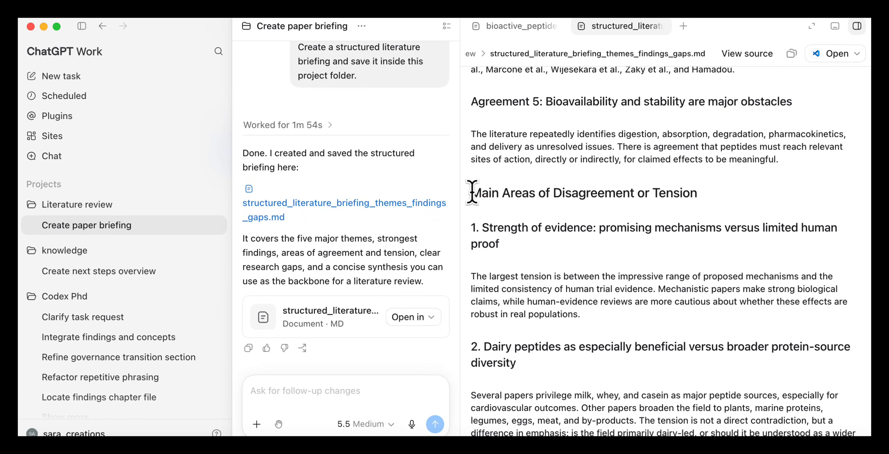
Step: Read the structured briefing's sections on disagreement or tension, clear research gaps and the synthesis of the literature set
left_click_drag(471, 193, 701, 209)
scroll(619, 328, "down", 15)
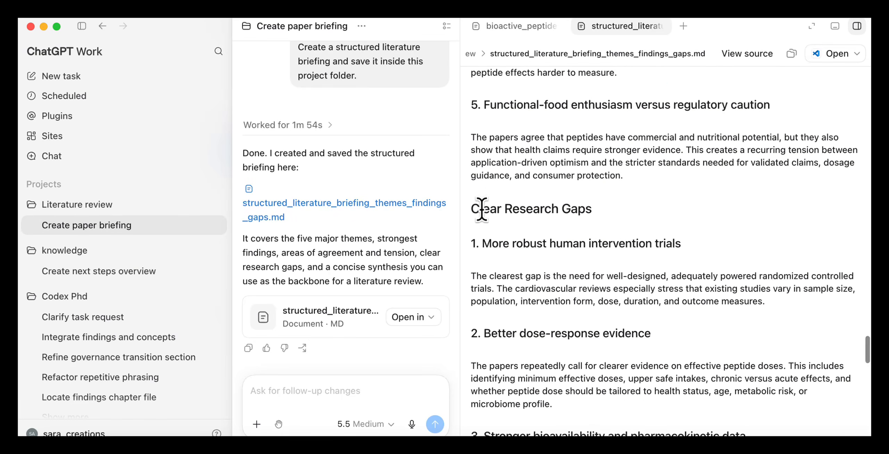
left_click_drag(471, 209, 614, 212)
scroll(637, 247, "down", 10)
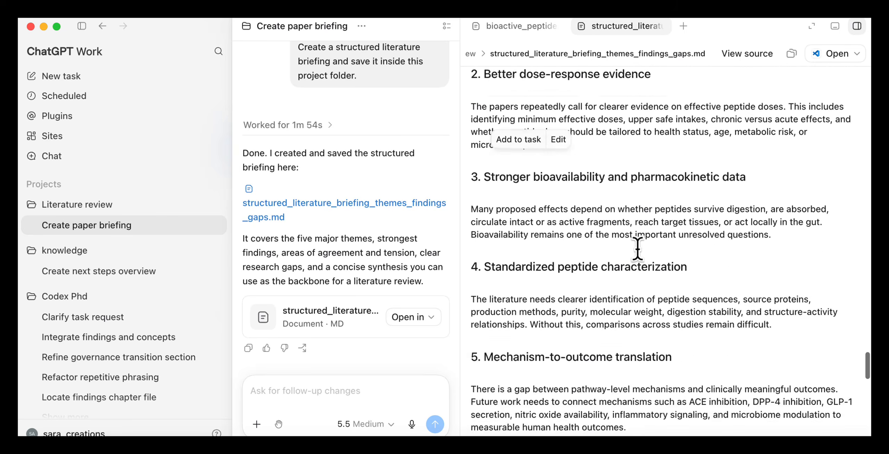
scroll(638, 247, "down", 15)
left_click_drag(470, 192, 712, 188)
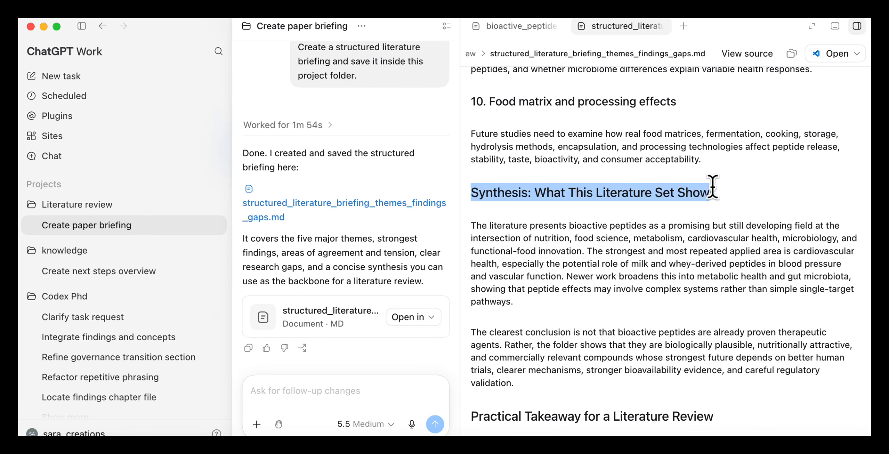
scroll(660, 222, "down", 10)
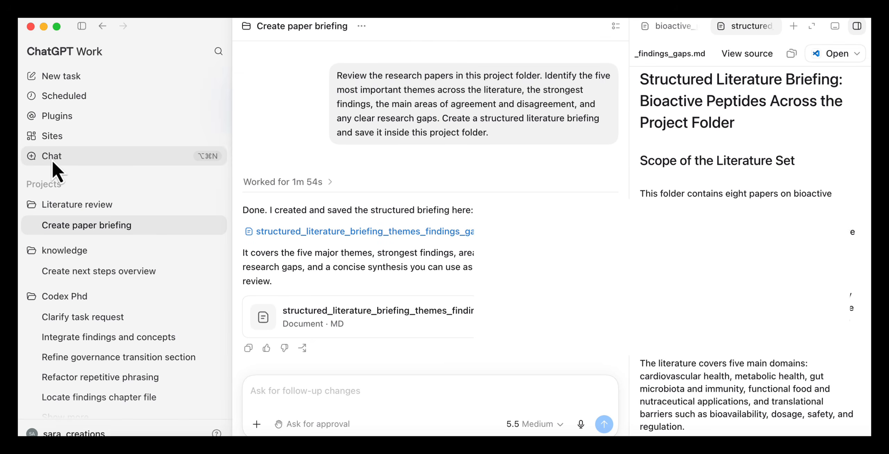
Step: Start a chat with the structured briefing attached, asking for the strongest six-slide academic storyline covering the central problem, development, agreement, disagreement and unresolved issues
left_click(51, 158)
key("super+v")
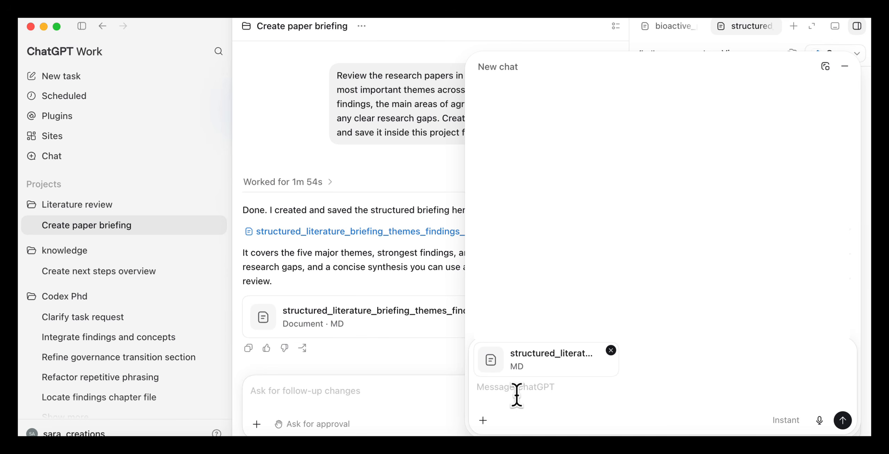
type("Using this literature briefing, recommend the strongest storyline for a six-slide presentation aimed at an academic audience. Begin with the central problem, then show how the literature has developed, where researchers agree, where they disagree, and what remains unresolved.")
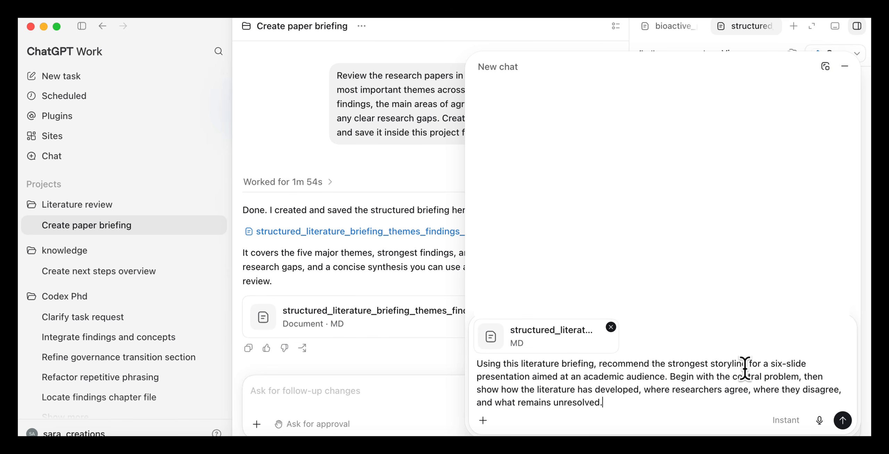
left_click(842, 420)
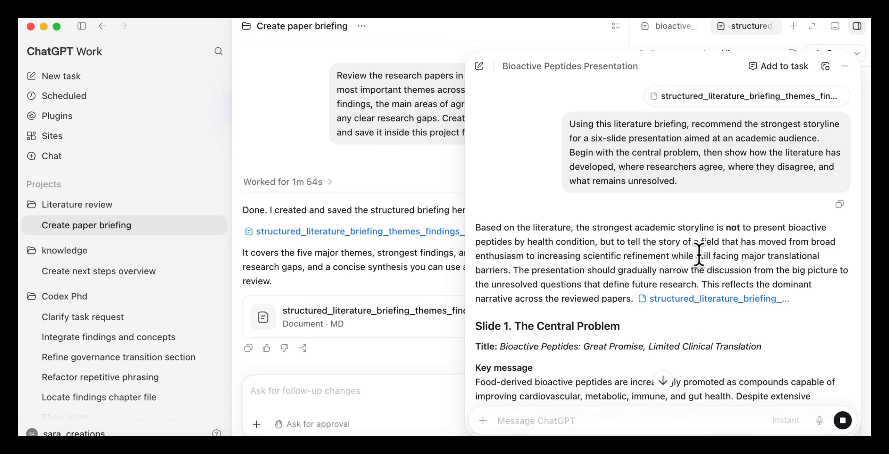
Step: Read through the suggested presentation storyline slide by slide and return to its beginning
scroll(690, 250, "down", 5)
scroll(637, 281, "down", 5)
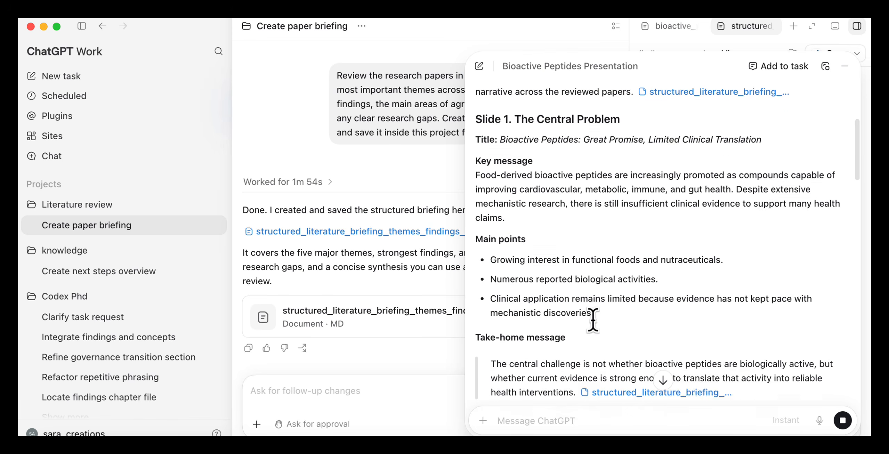
scroll(588, 364, "down", 10)
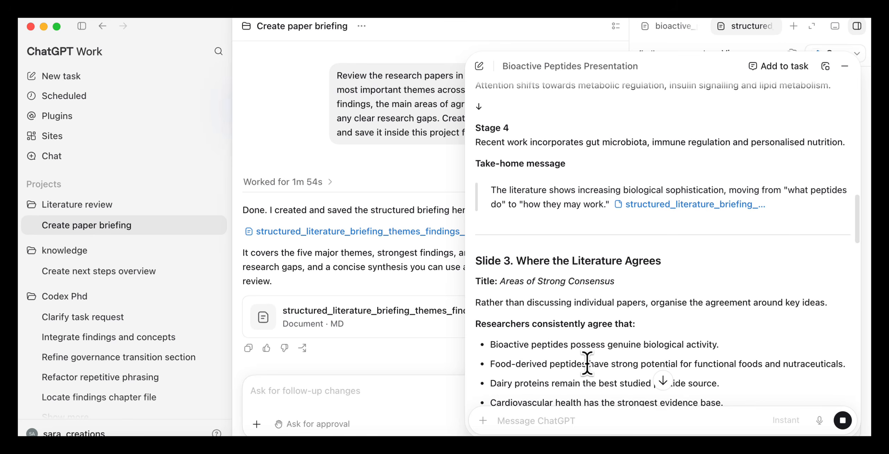
scroll(587, 357, "down", 3)
scroll(598, 347, "down", 7)
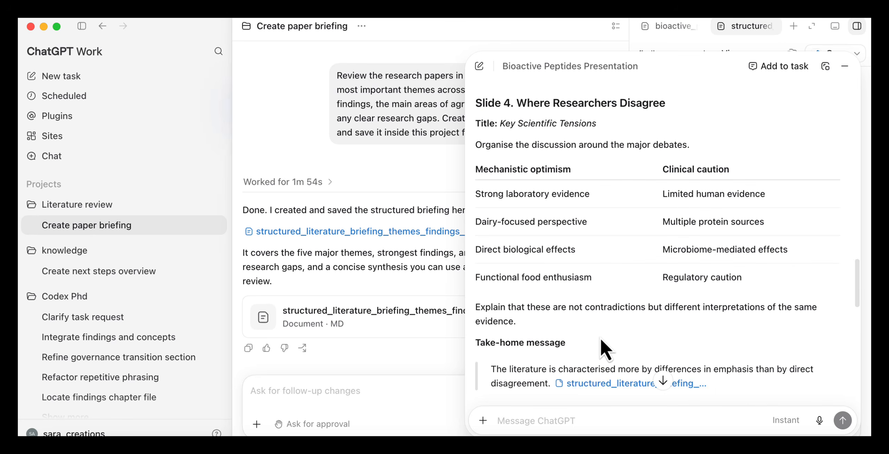
scroll(611, 349, "up", 20)
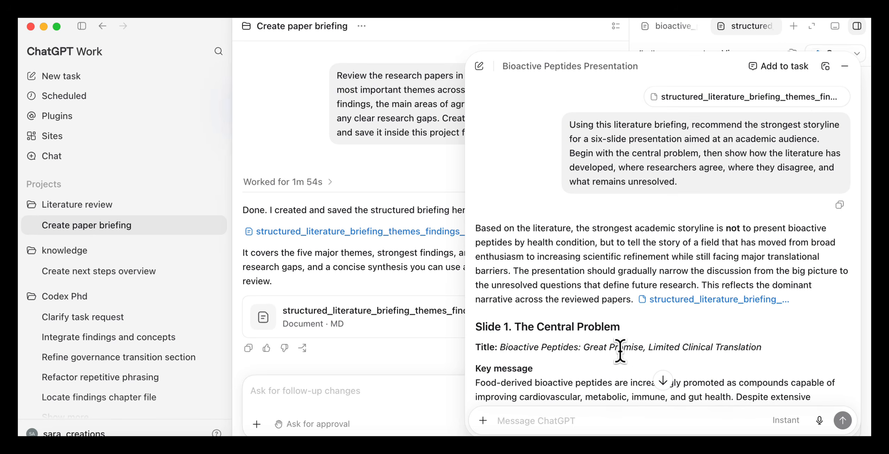
Step: Add the Bioactive Peptides Presentation chat to the current Create paper briefing task
left_click(770, 66)
key("super+shift+5")
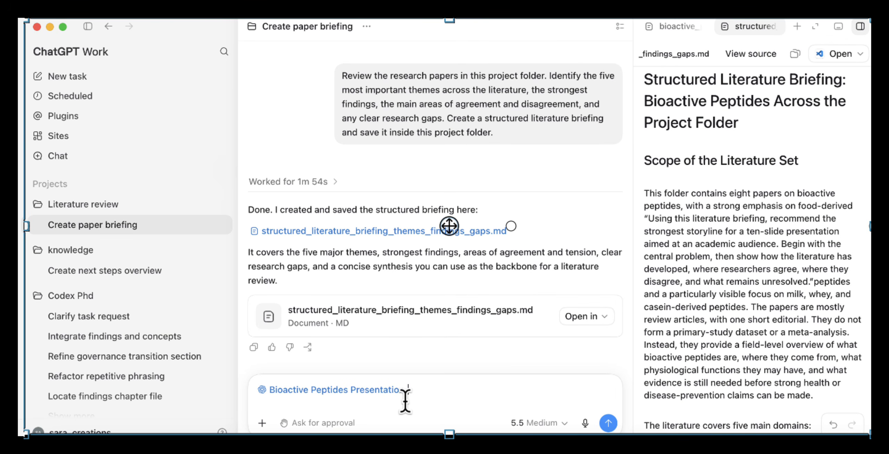
key("Escape")
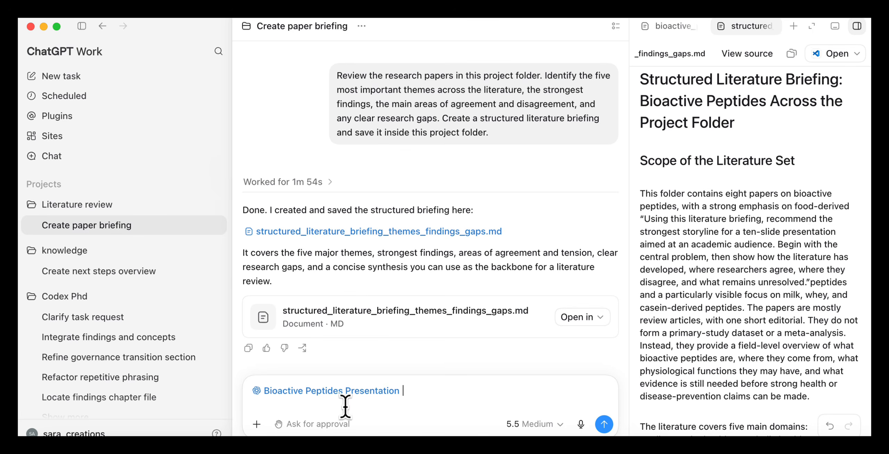
Step: Request a six-slide presentation from the briefing and project articles, using the Presentations plugin and Operating Review template, saved in the project folder
left_click(257, 427)
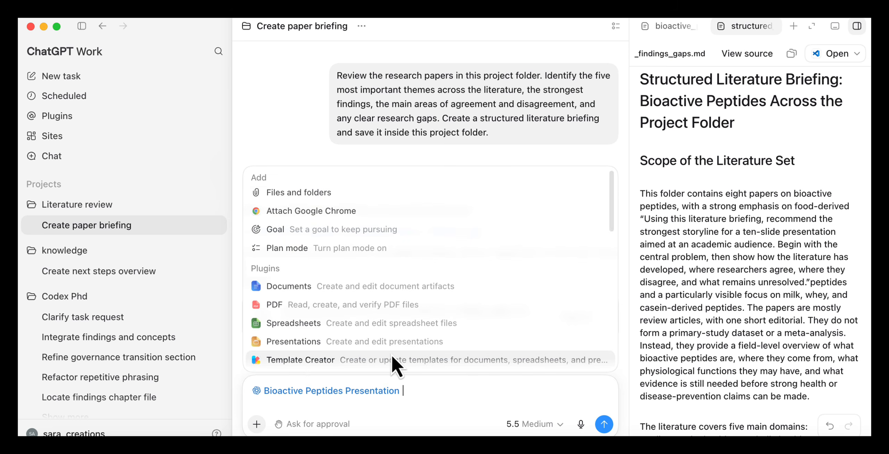
scroll(392, 356, "down", 3)
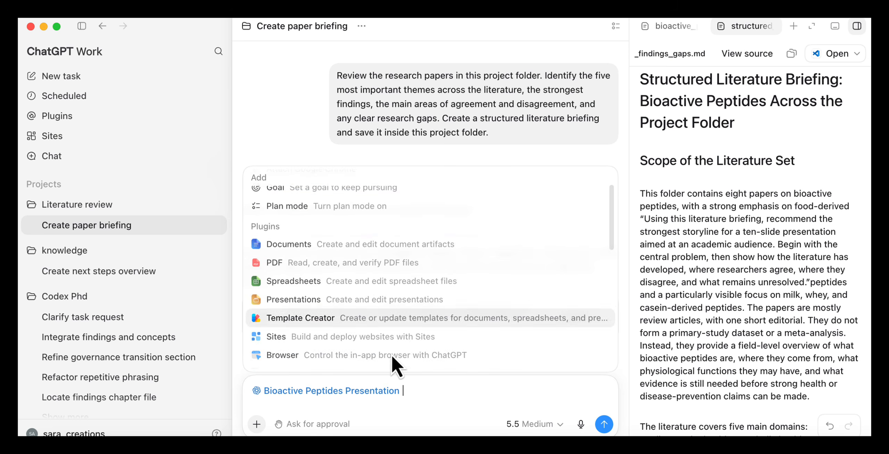
left_click(382, 301)
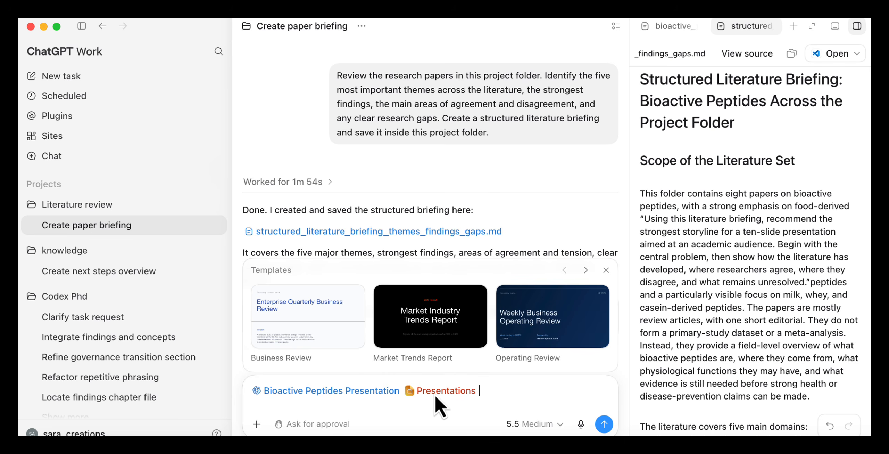
left_click(537, 322)
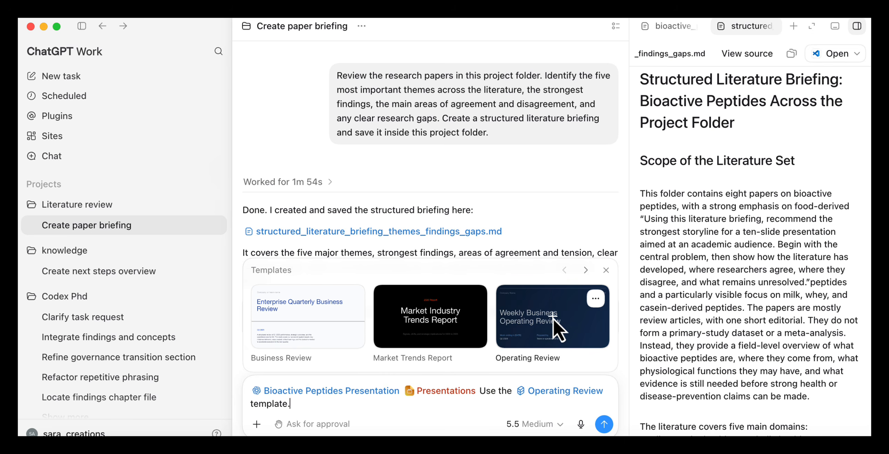
type("Using the storyline agreed in the attached conversation, create an six slide presentation based only on the literature briefing and the articles in this project folder.Use tables or diagrams where they make the comparisons clearer. Save  the PowerPoint inside this project folder")
left_click(604, 424)
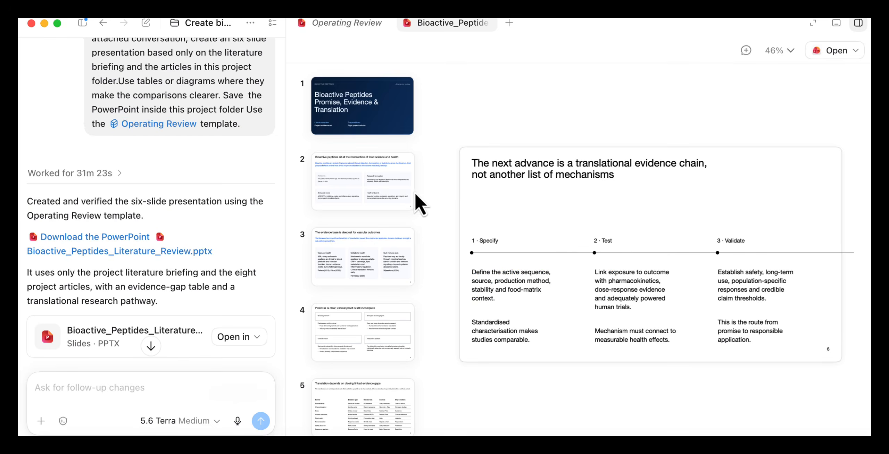
Step: Page through the slides of the generated bioactive peptides presentations in the preview
left_click(382, 120)
left_click(394, 200)
key("Down")
key("Down")
key("Down")
key("Down")
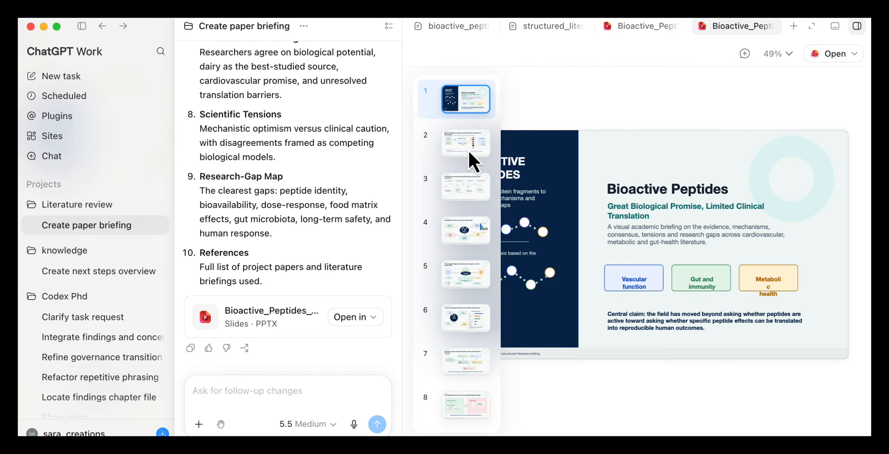
key("Down")
key("Down")
key("Down")
key("Down")
key("Down")
key("Down")
key("Down")
key("Down")
key("Down")
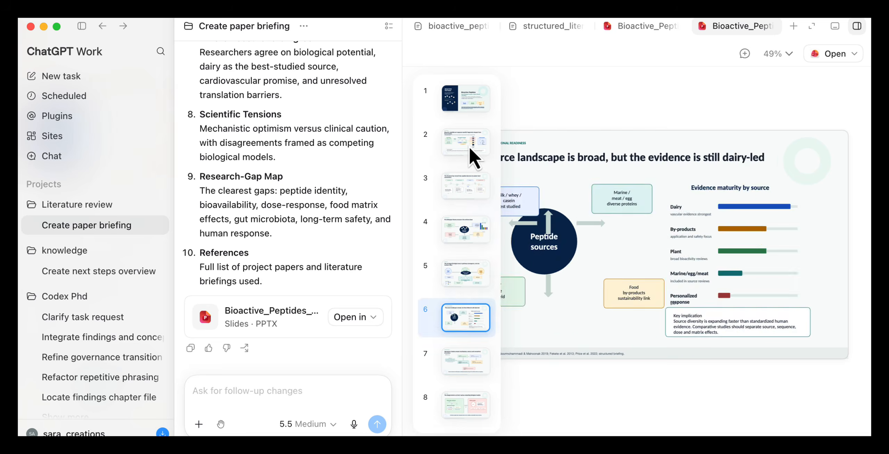
Step: Open the visual academic presentation in PowerPoint and review its slides from the cover through the researcher agreement slide
left_click(840, 54)
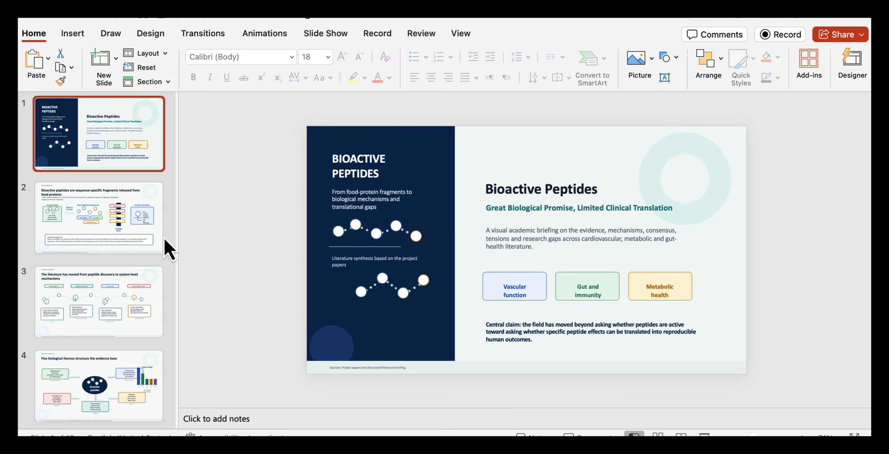
left_click(134, 230)
key("Down")
key("Down")
key("Down")
key("Down")
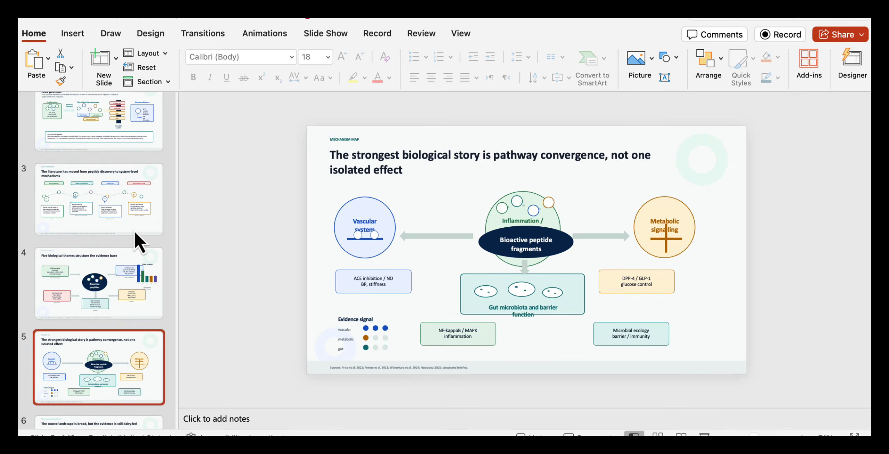
left_click(394, 226)
left_click(421, 225)
left_click(465, 227)
key("Down")
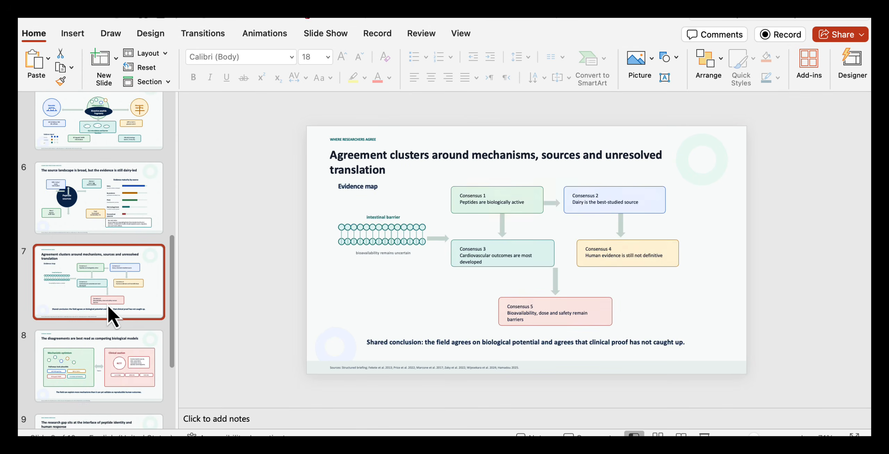
Step: Return to ChatGPT and ask for a reusable presentation skill made from this file for future presentations
key("super+Tab")
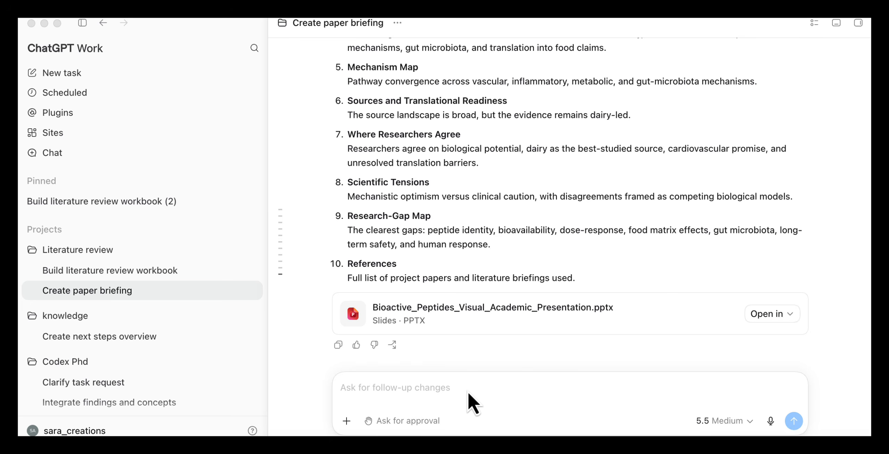
left_click(466, 391)
type("Create a reusable presentation skill from this file that I can apply to future presentations.")
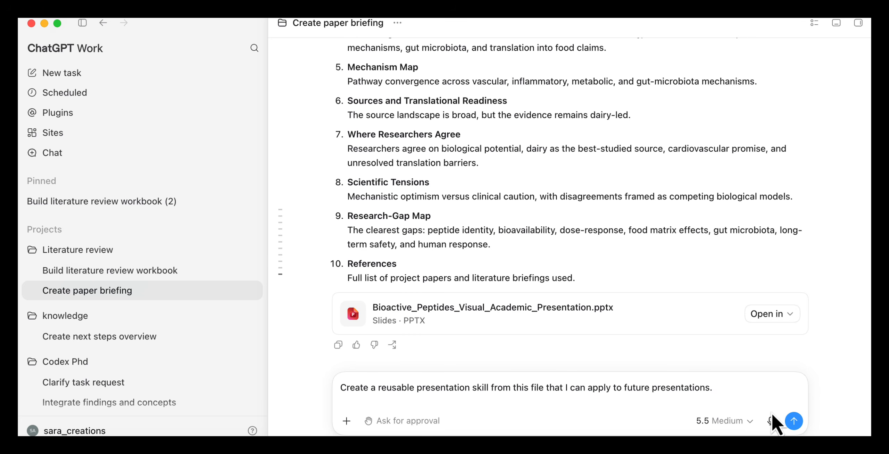
left_click(793, 421)
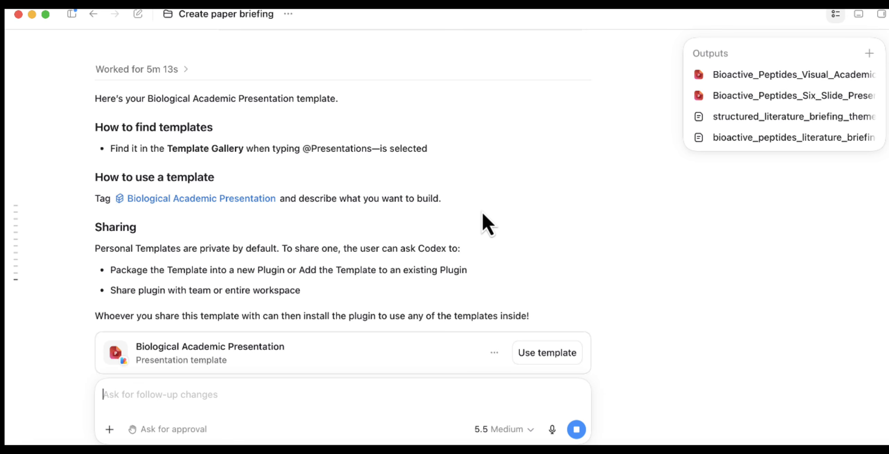
Step: Review the new template's usage and sharing notes and tag the Biological Academic Presentation template in a follow-up message
scroll(483, 214, "up", 1)
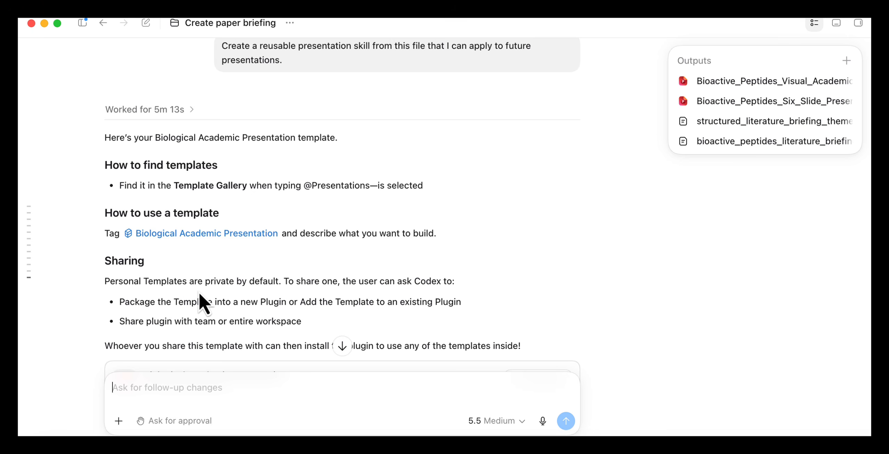
scroll(203, 289, "down", 3)
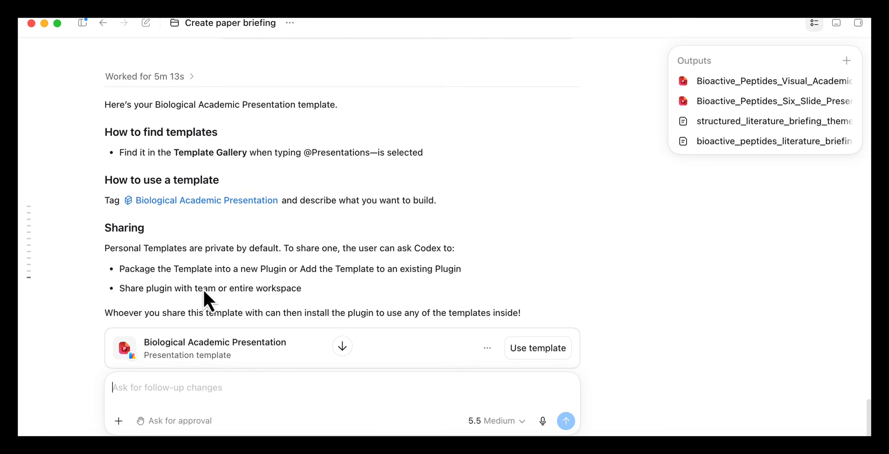
scroll(200, 248, "down", 1)
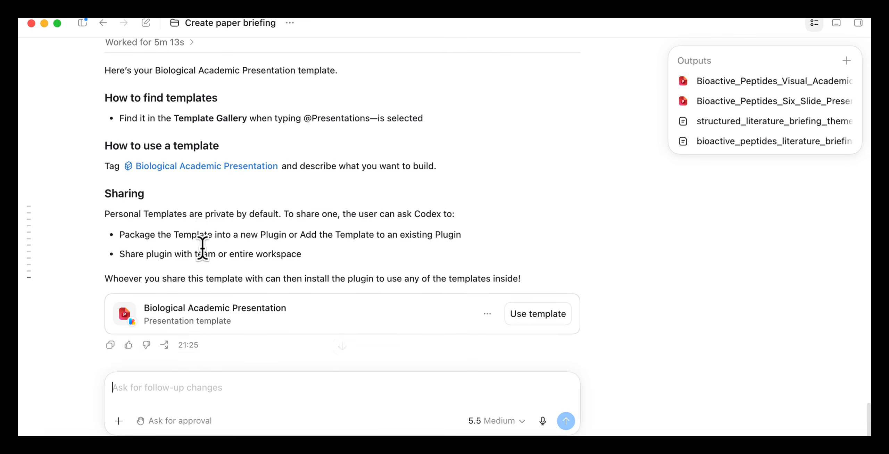
type("/biolo")
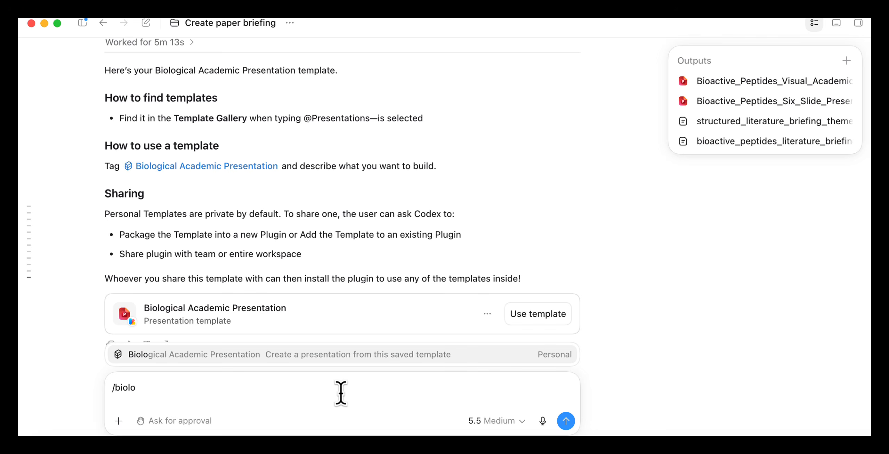
left_click(301, 357)
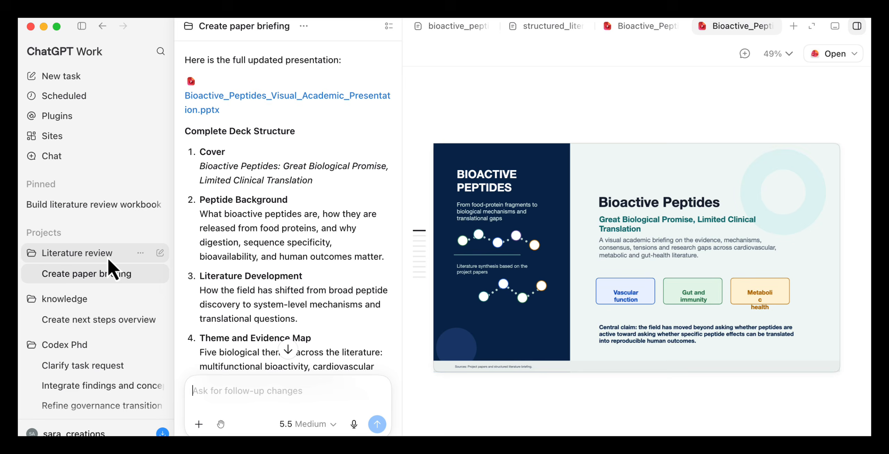
Step: Start a task in the Literature review project requesting an Excel workbook with a master evidence table, theme matrix, visual dashboard and research gaps section
mouse_move(157, 257)
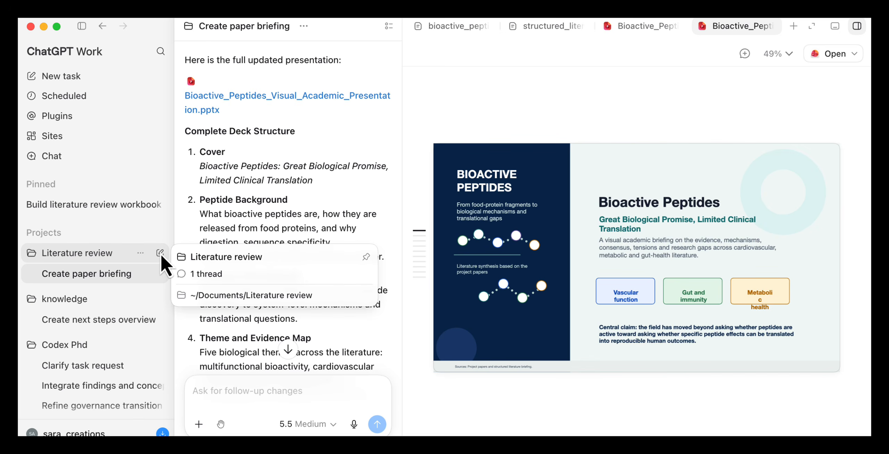
left_click(160, 253)
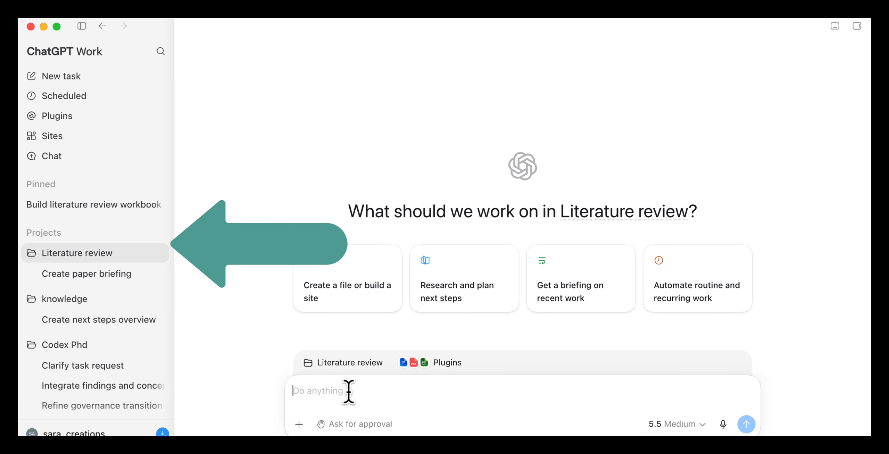
key("super+v")
scroll(485, 347, "up", 3)
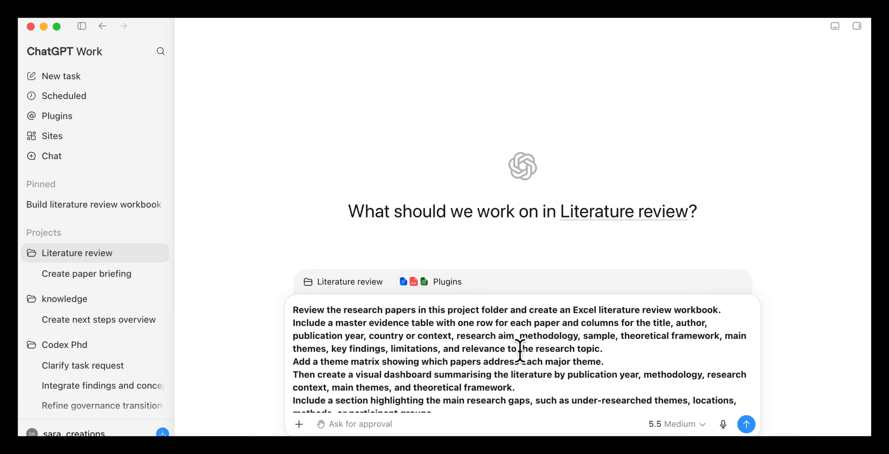
left_click_drag(446, 310, 627, 347)
scroll(613, 368, "down", 3)
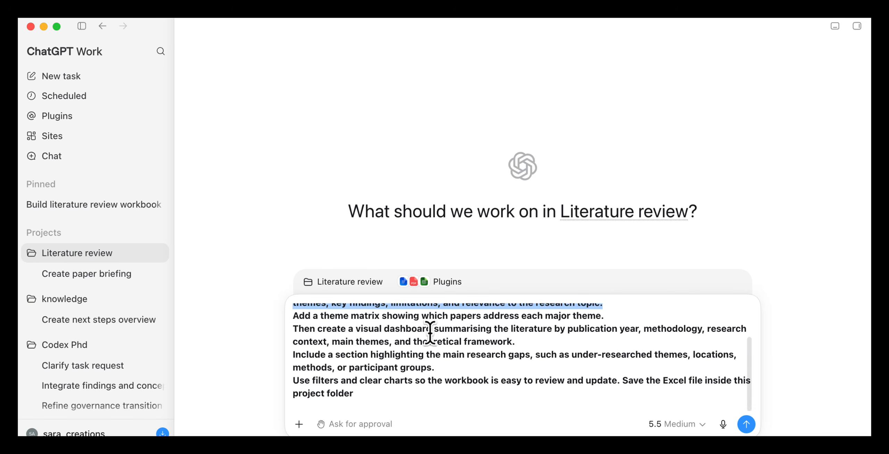
left_click_drag(317, 329, 546, 364)
left_click(488, 389)
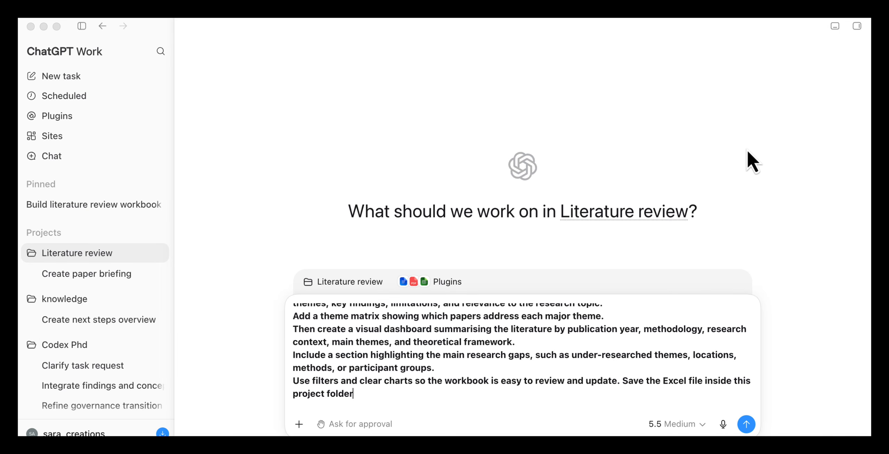
left_click(746, 427)
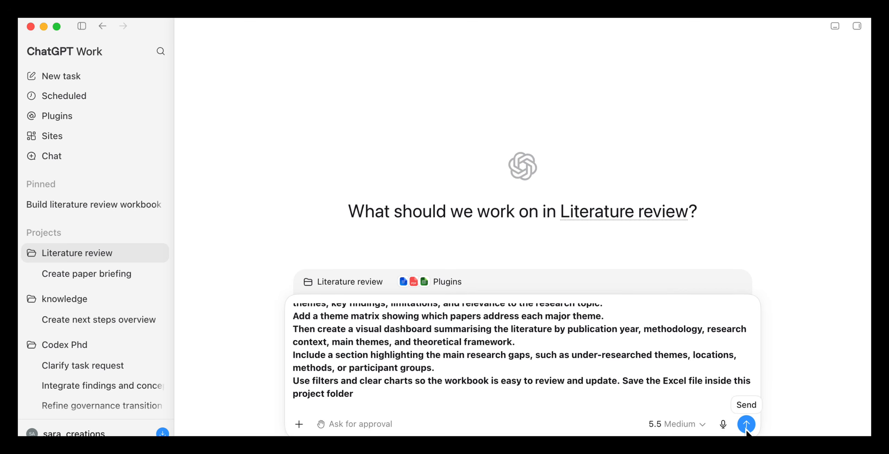
left_click(746, 425)
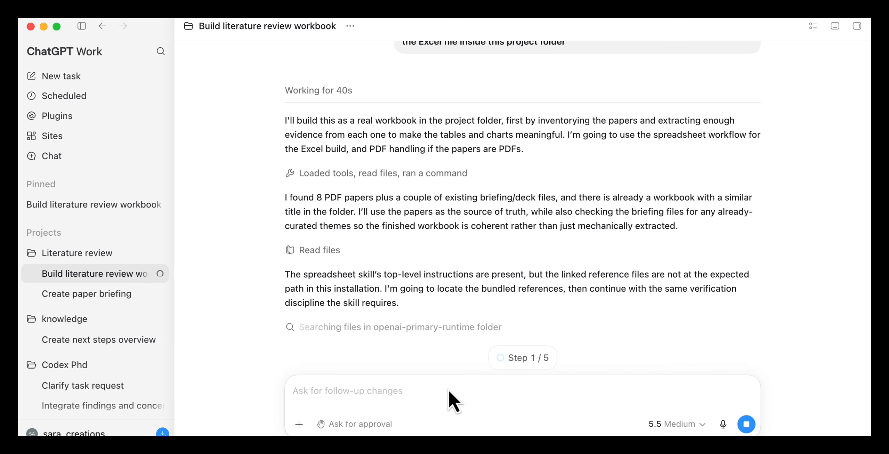
Step: Wake the desktop pet and check the Build literature review workbook task's progress in its pop-up while viewing a web article
type("/")
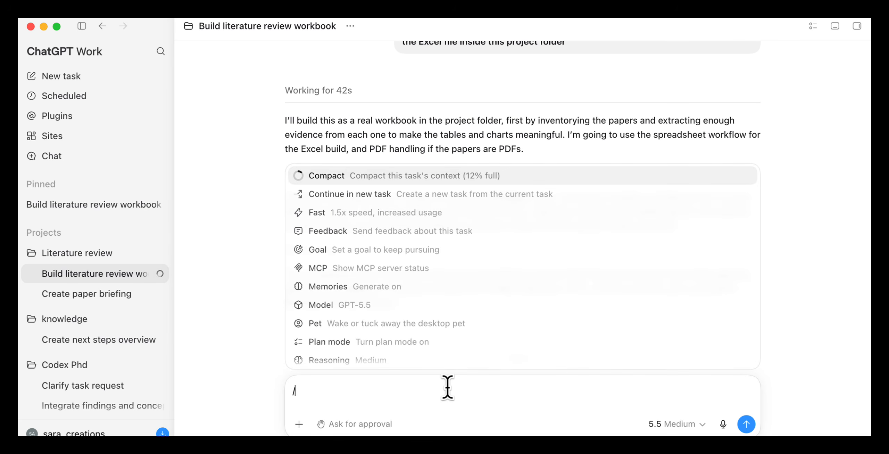
type("pet")
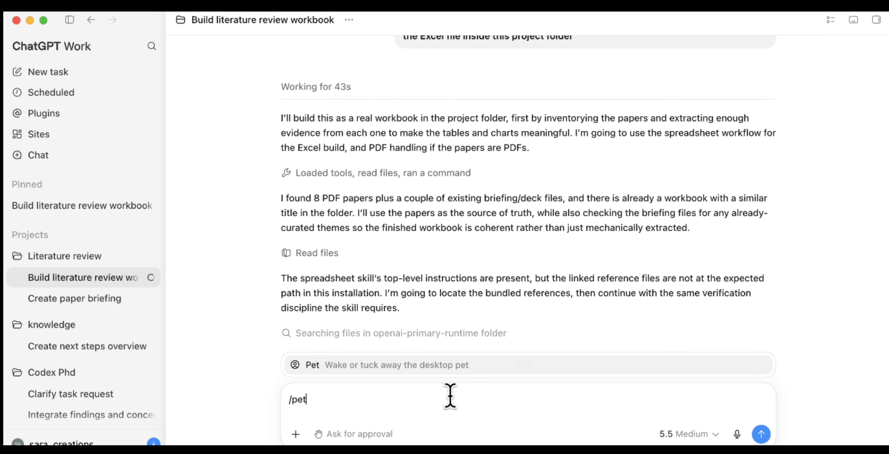
key("Return")
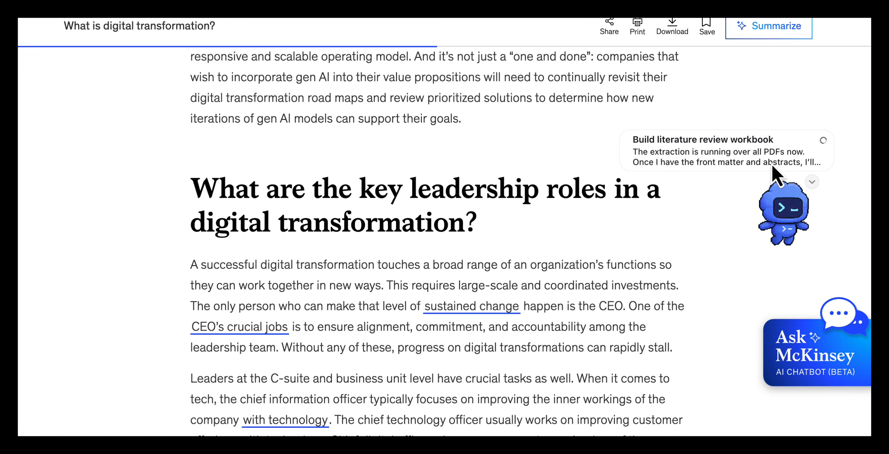
left_click_drag(762, 152, 633, 139)
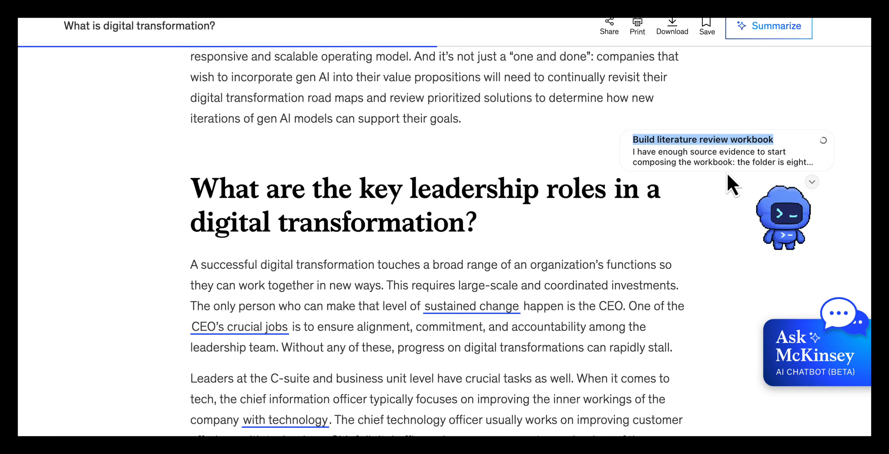
scroll(726, 172, "up", 5)
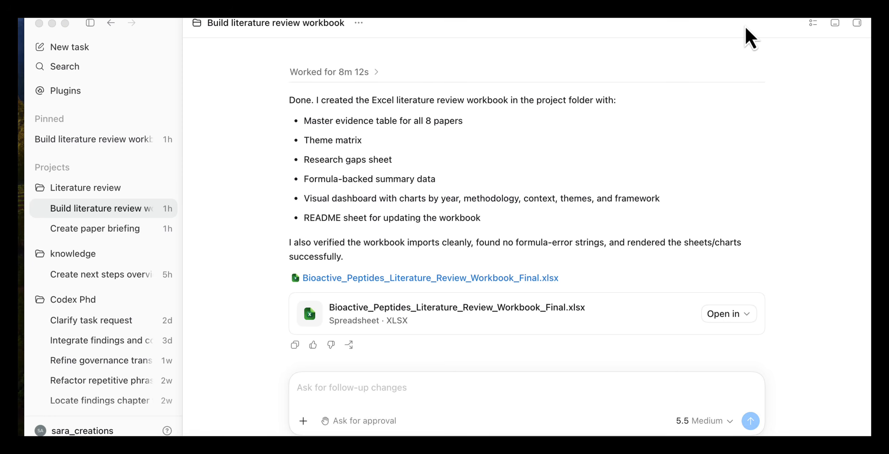
Step: Preview Bioactive_Peptides_Literature_Review_Workbook_Final.xlsx from the finished workbook task and open it in Excel
left_click_drag(744, 27, 737, 27)
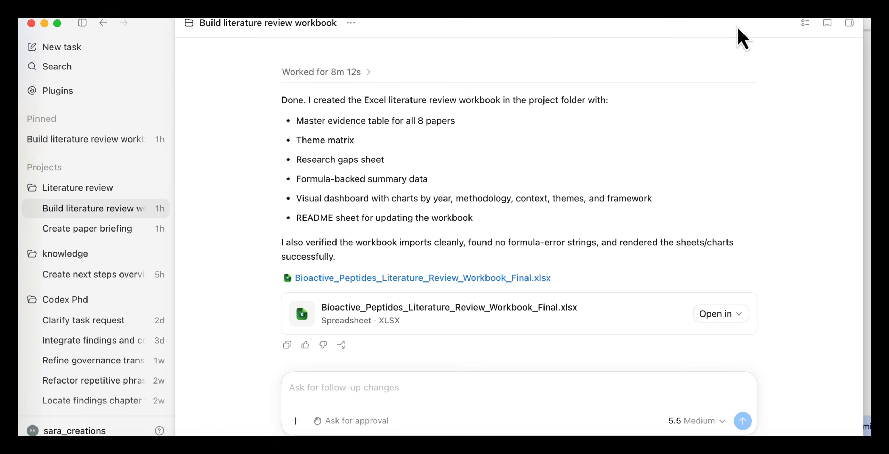
left_click(494, 317)
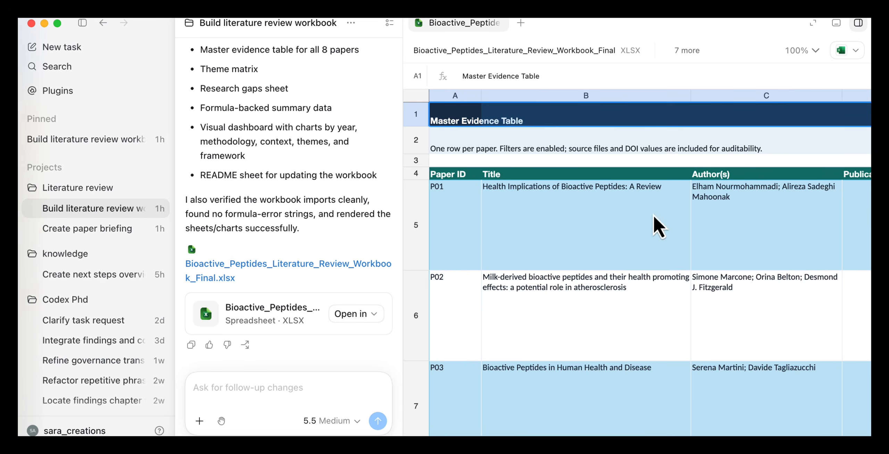
left_click(838, 54)
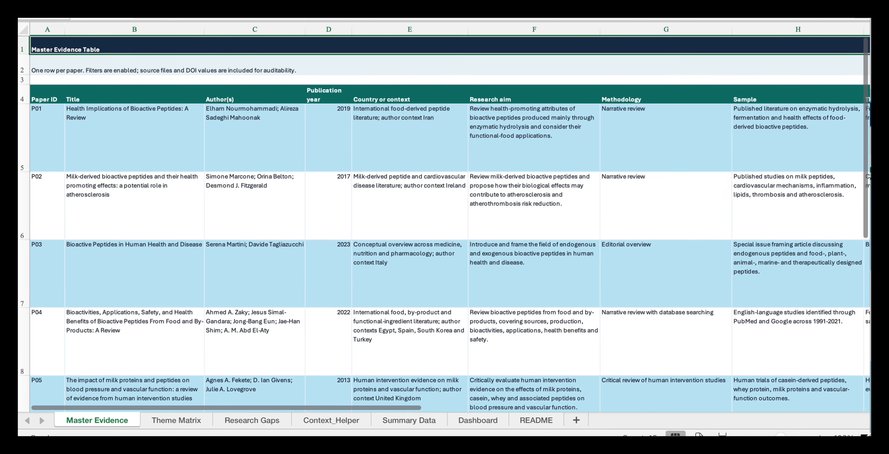
Step: Review the workbook's Summary Data tables and Dashboard charts, and revisit the Create paper briefing and Build literature review workbook tasks in ChatGPT
left_click(480, 421)
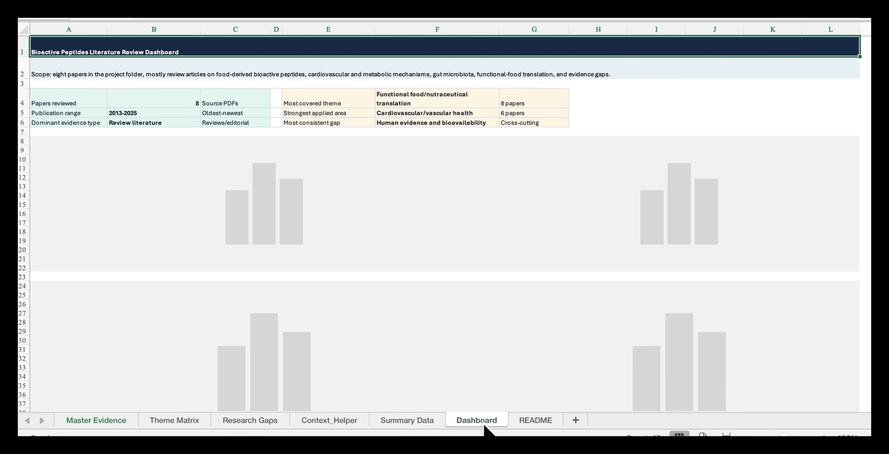
left_click(423, 427)
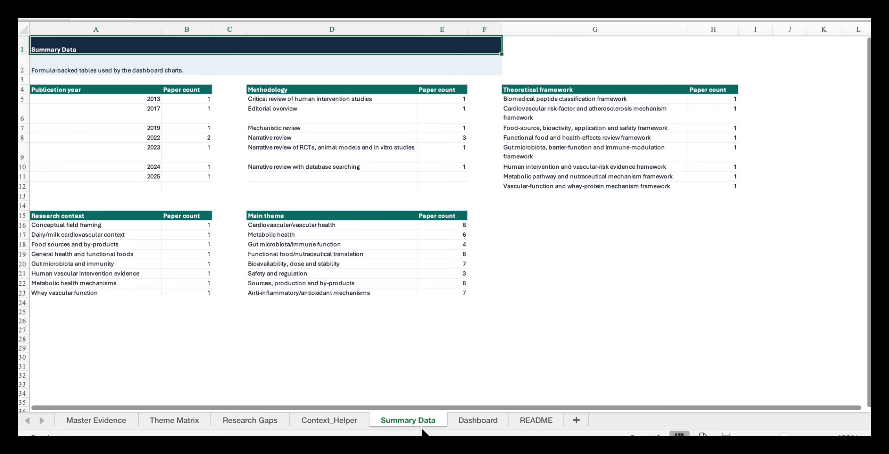
left_click(476, 427)
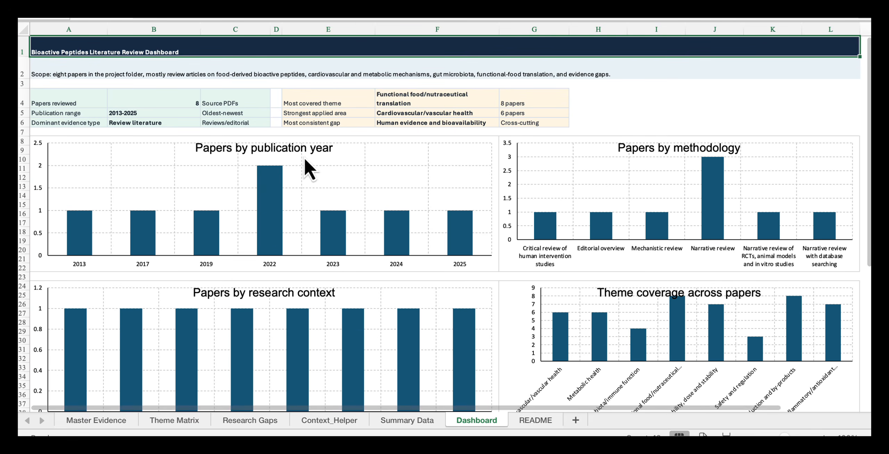
scroll(653, 202, "down", 5)
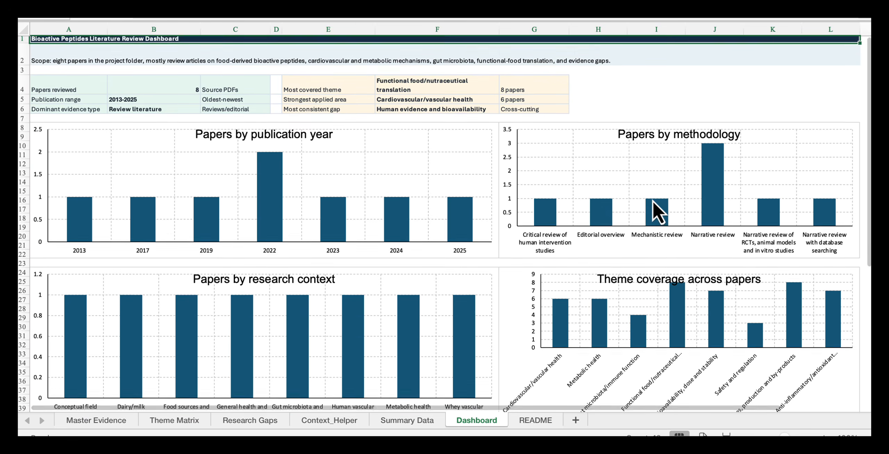
scroll(652, 200, "down", 5)
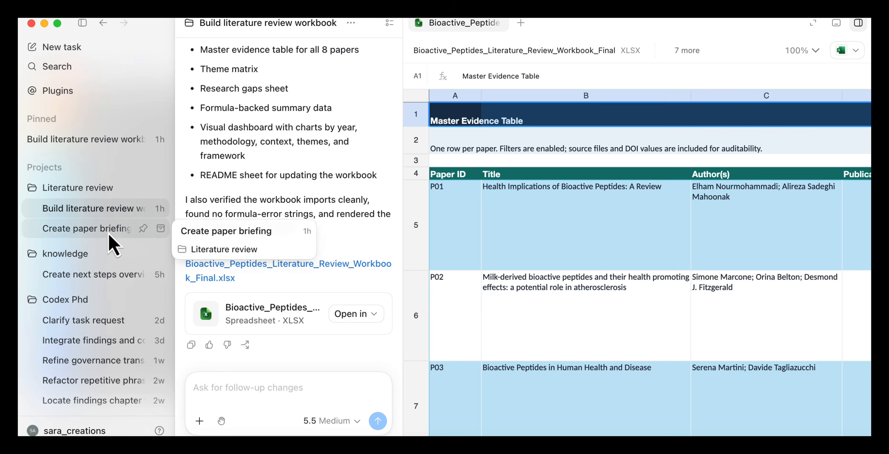
left_click(109, 230)
left_click(102, 212)
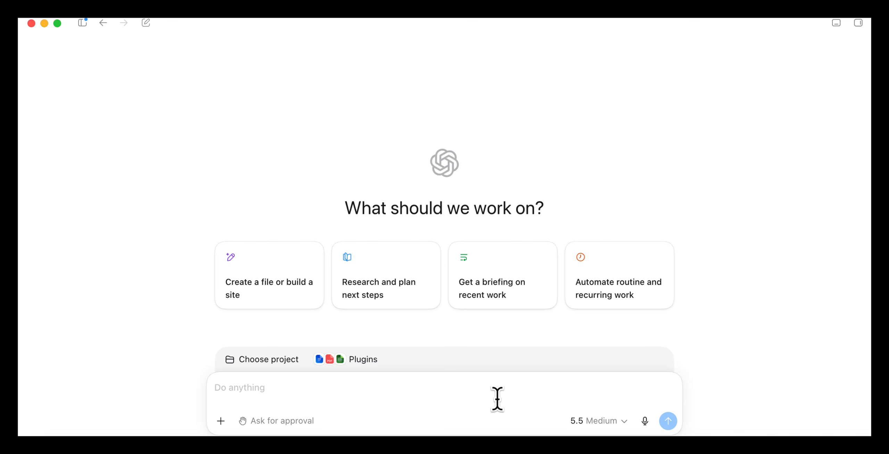
Step: Start a task to find the top three free beginner AI courses from recognised providers in new browser tabs, allowing access to elementsofai.com once
type("find the top three free beginner AI courses from recognised providers. Open each one in a new browser tab.")
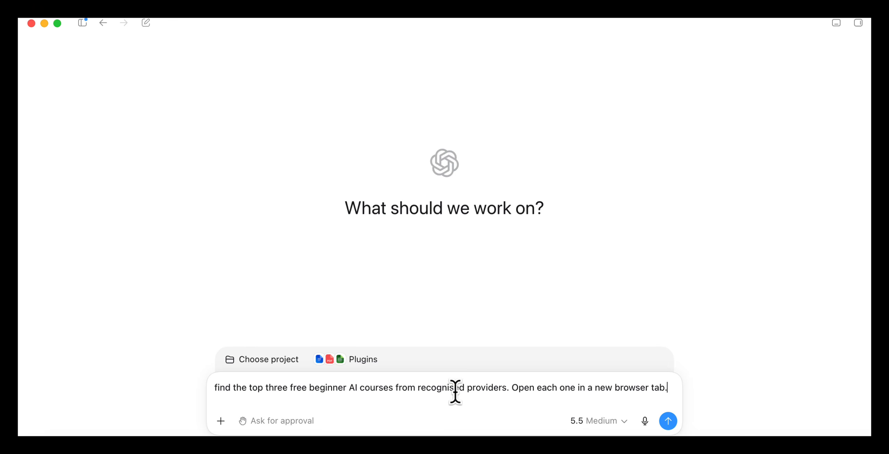
left_click(667, 421)
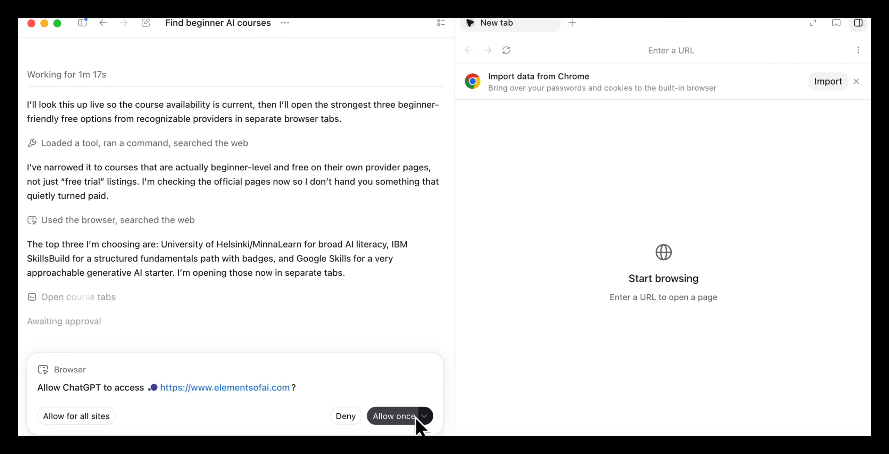
left_click(418, 421)
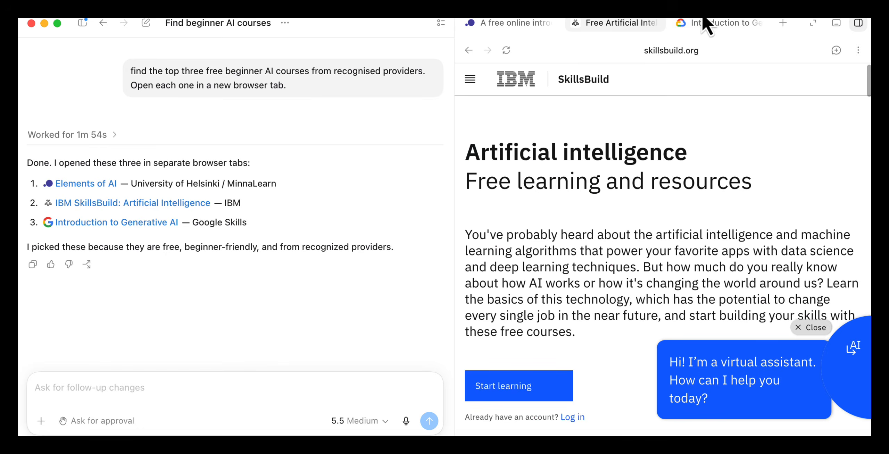
Step: Widen the built-in browser and look through the Google Skills, Elements of AI and IBM SkillsBuild course pages
left_click(708, 23)
left_click_drag(453, 199, 284, 209)
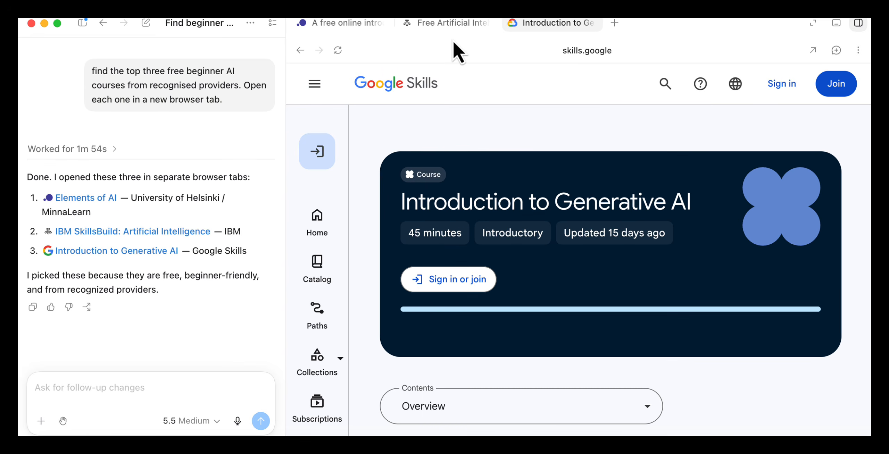
left_click(351, 24)
left_click(451, 23)
scroll(548, 240, "down", 15)
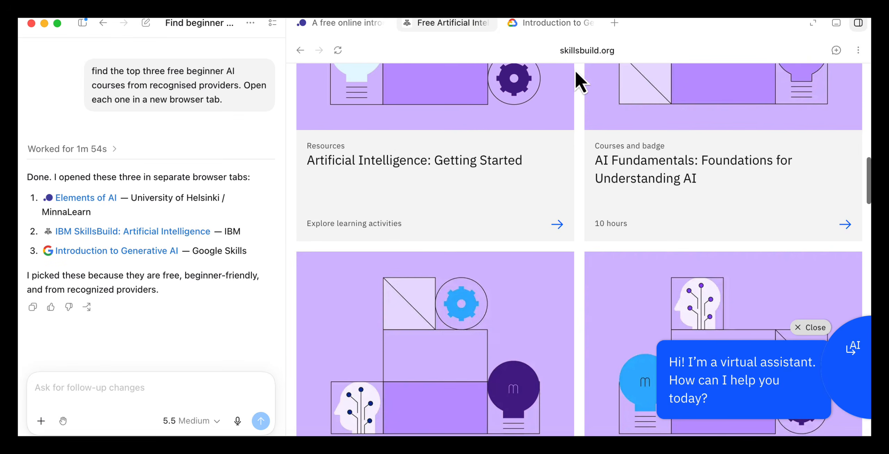
Step: With the Introduction to Generative AI page open, ask "what are the main features of this course?" and read the answer
left_click(551, 23)
left_click(190, 402)
type("what a")
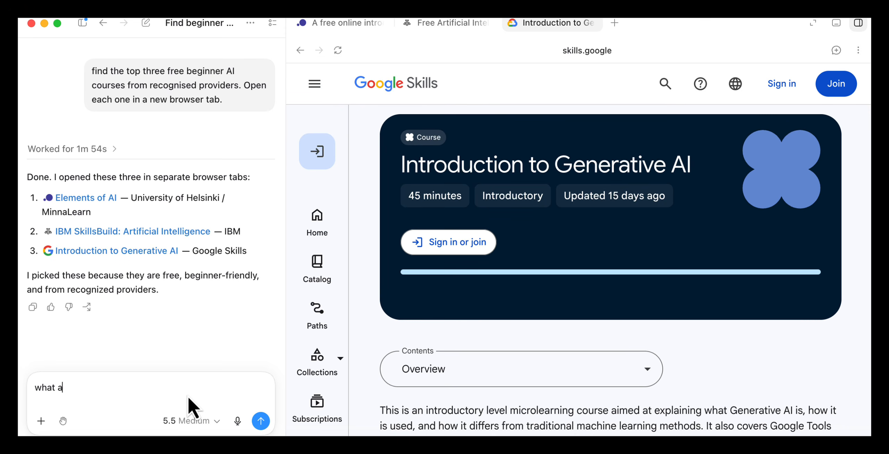
type("re the main features of this cou")
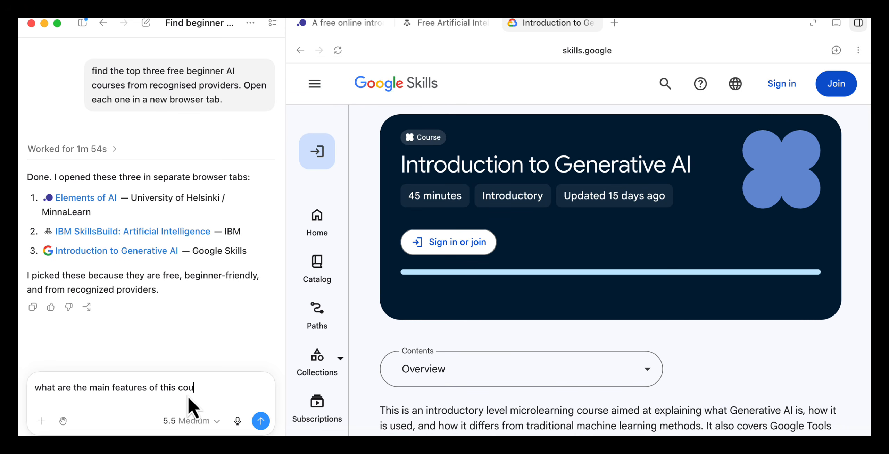
type("rse?")
key("Return")
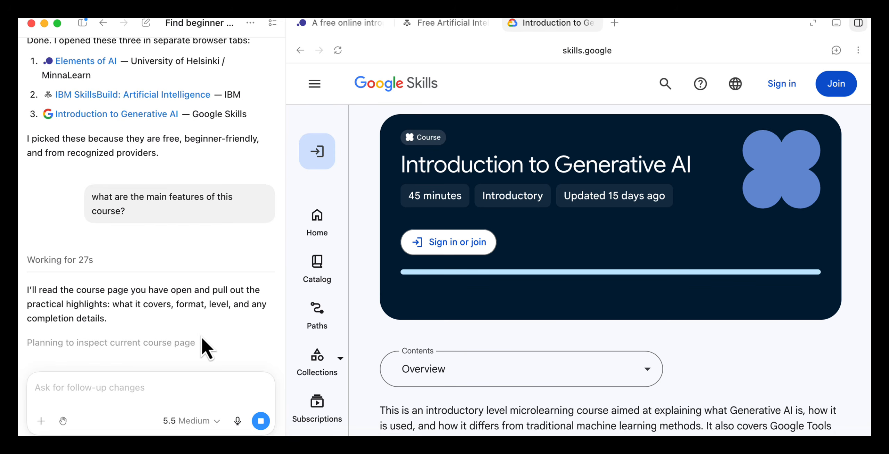
scroll(134, 217, "down", 2)
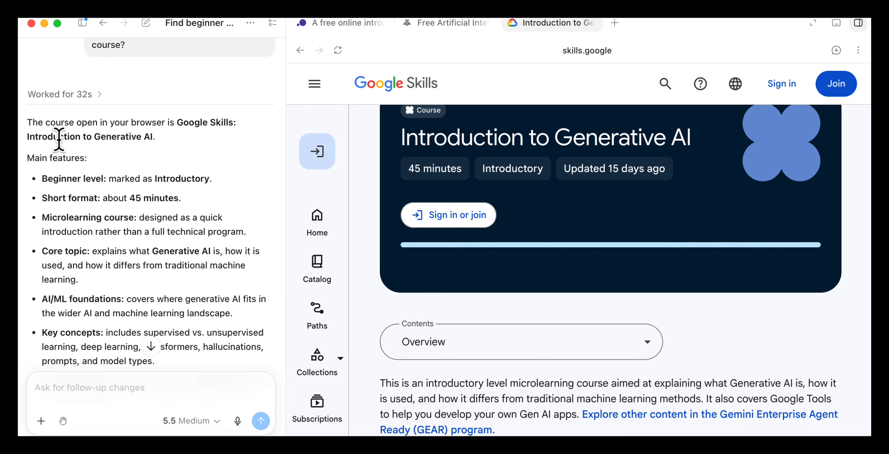
scroll(170, 198, "down", 3)
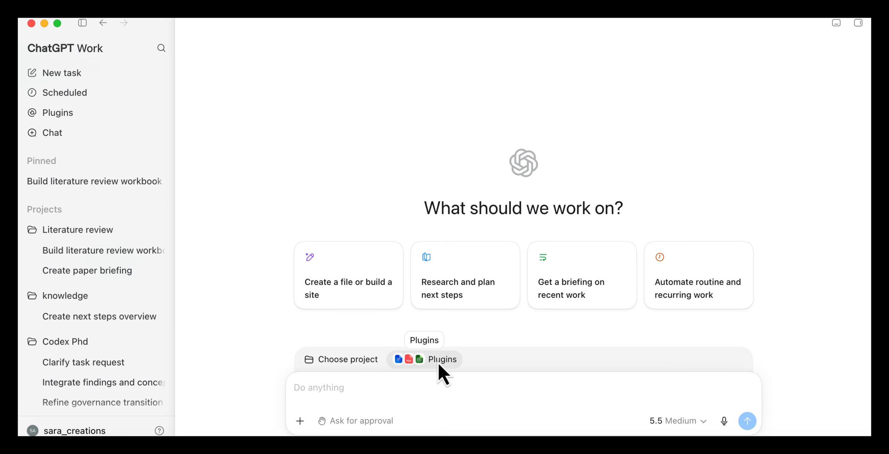
Step: Examine the connectable plugins and browse the full plugin directory, including the Featured and Productivity sections
left_click(437, 361)
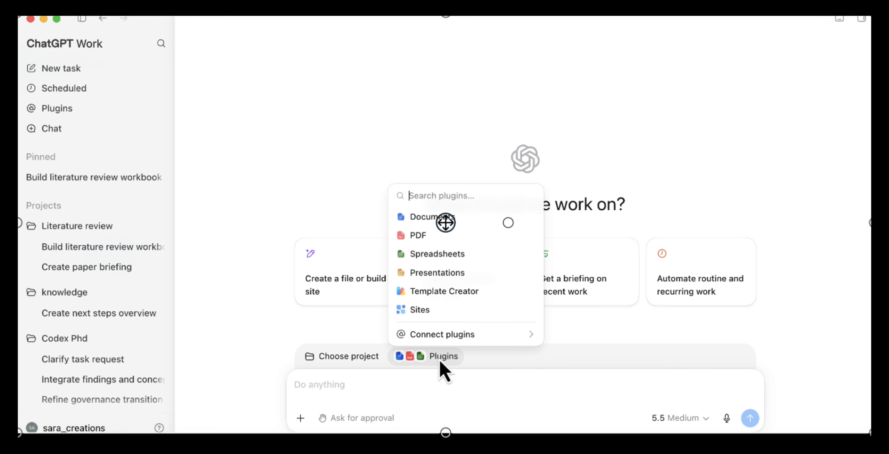
mouse_move(435, 343)
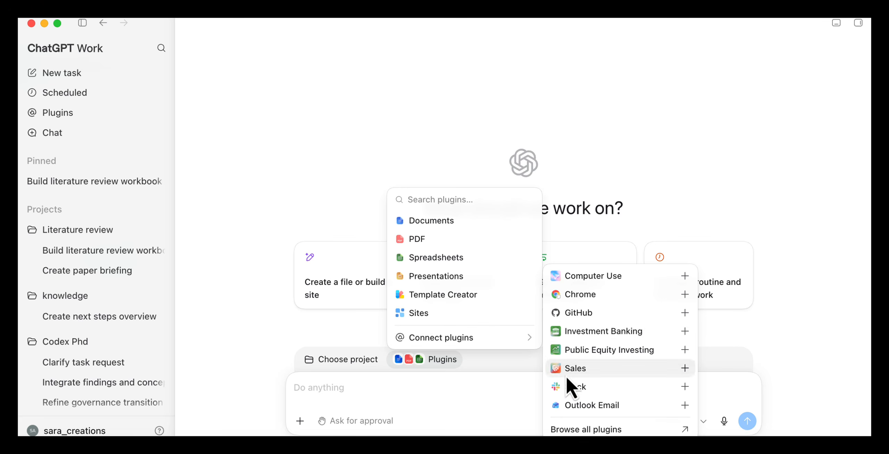
left_click(578, 431)
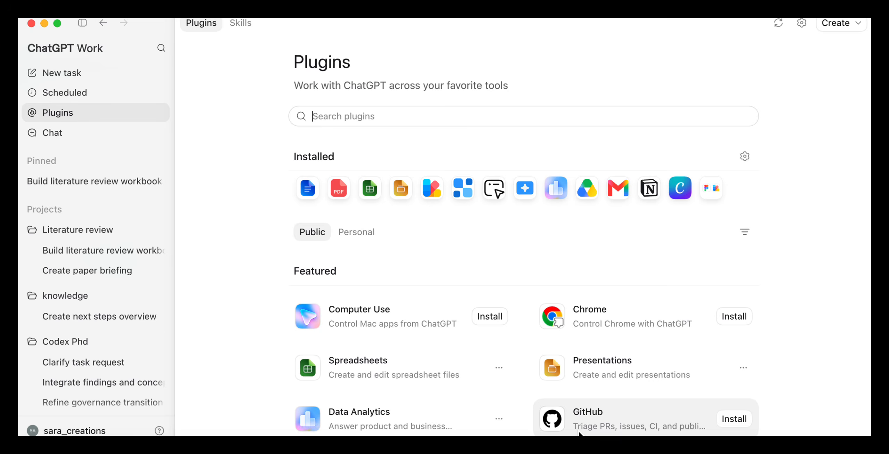
scroll(438, 306, "down", 6)
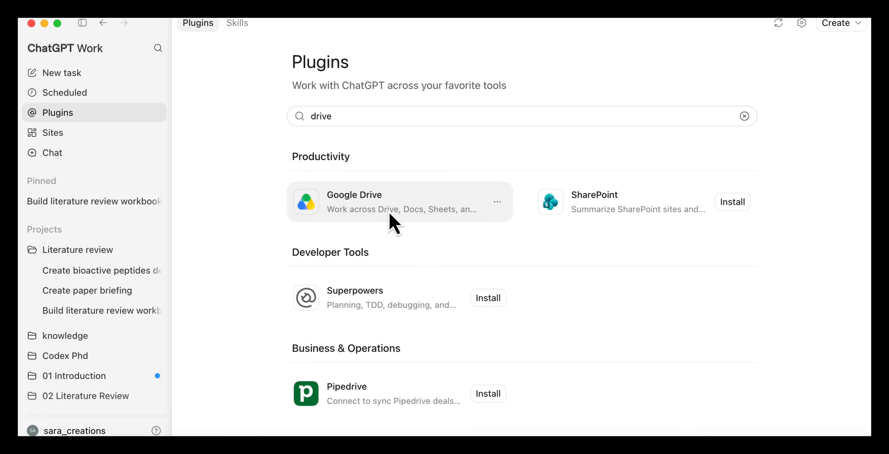
left_click(385, 212)
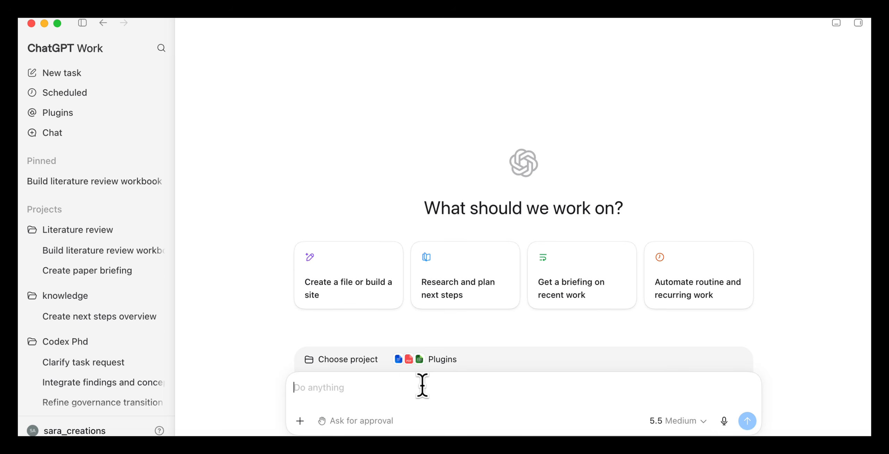
Step: Tag Google Drive in a new task and enter a prompt to create a three-file project briefing pack from the AI Learning folder
left_click(406, 385)
type("@")
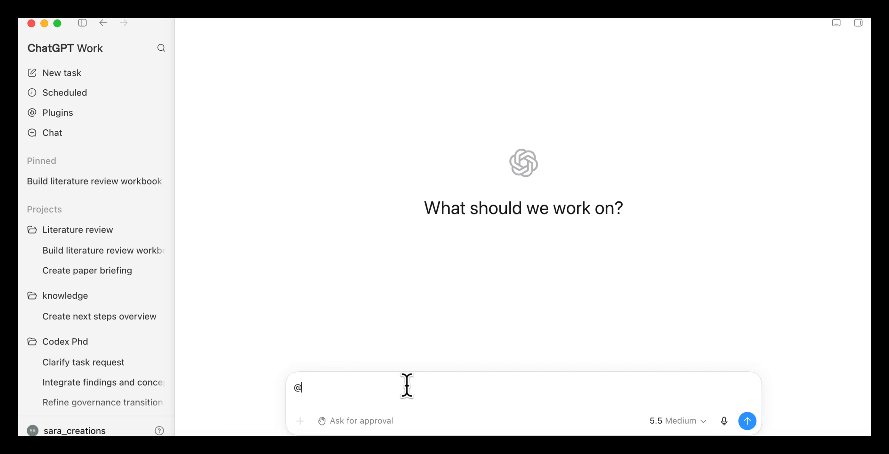
type("g")
left_click(343, 250)
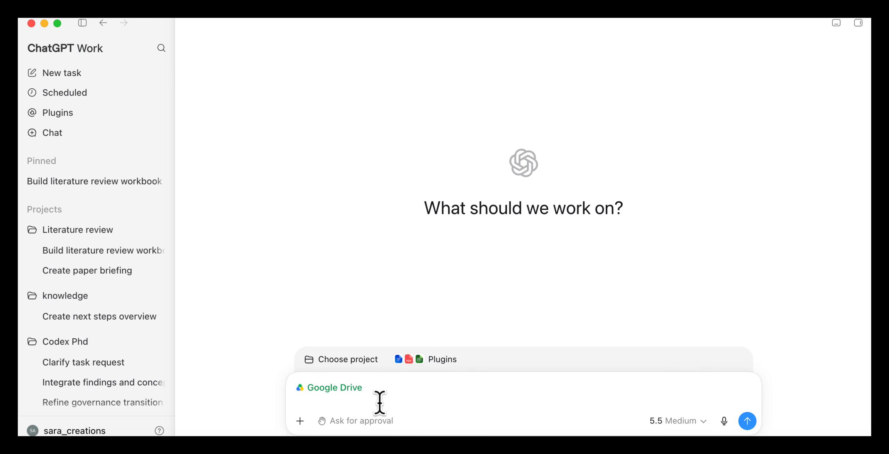
key("super+v")
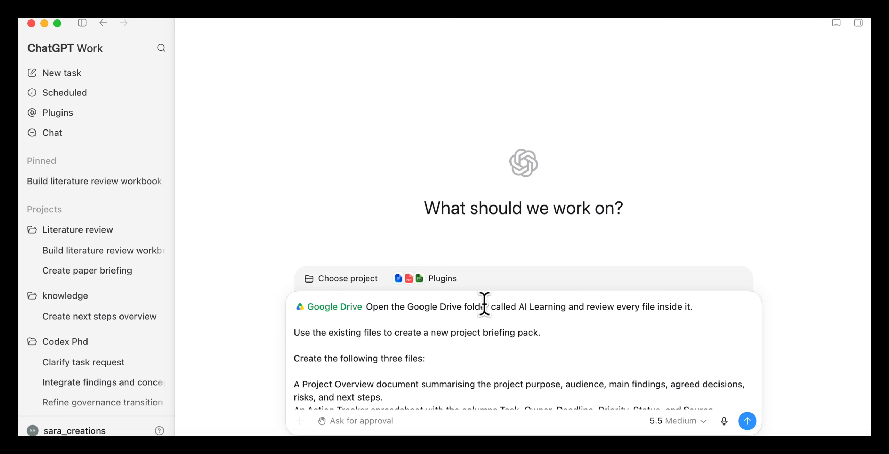
Step: Check the briefing pack prompt through to its Final Project Pack subfolder instruction and send it
scroll(567, 346, "down", 2)
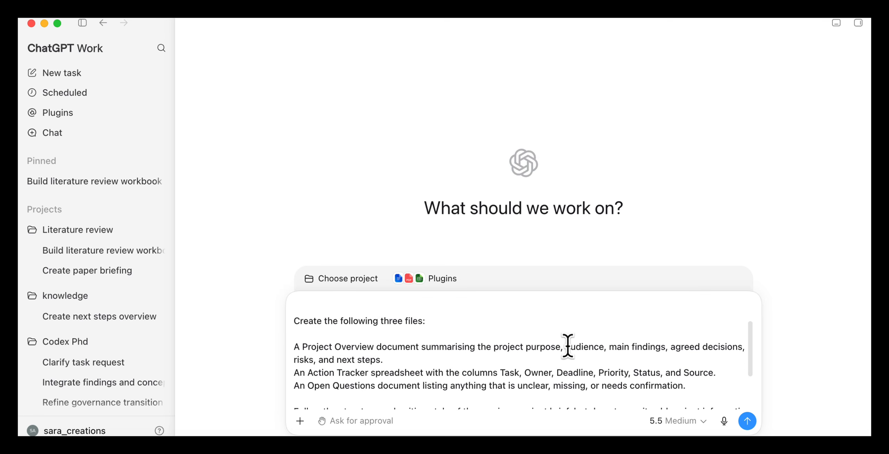
scroll(567, 346, "up", 1)
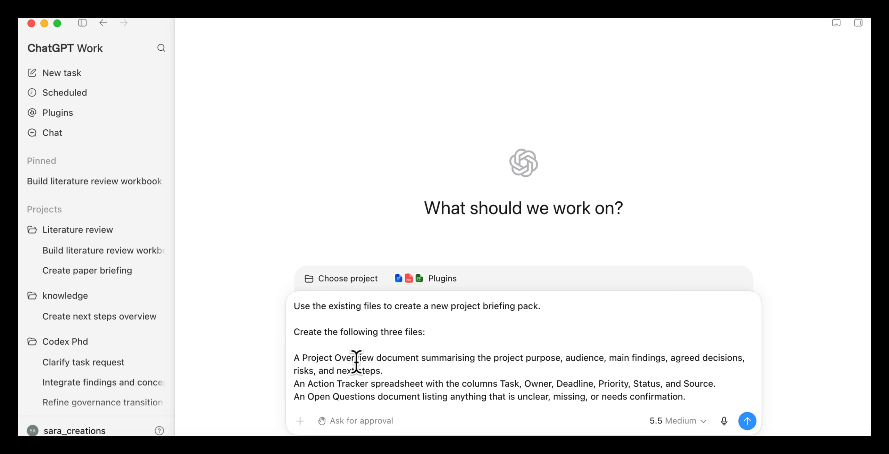
scroll(377, 361, "down", 2)
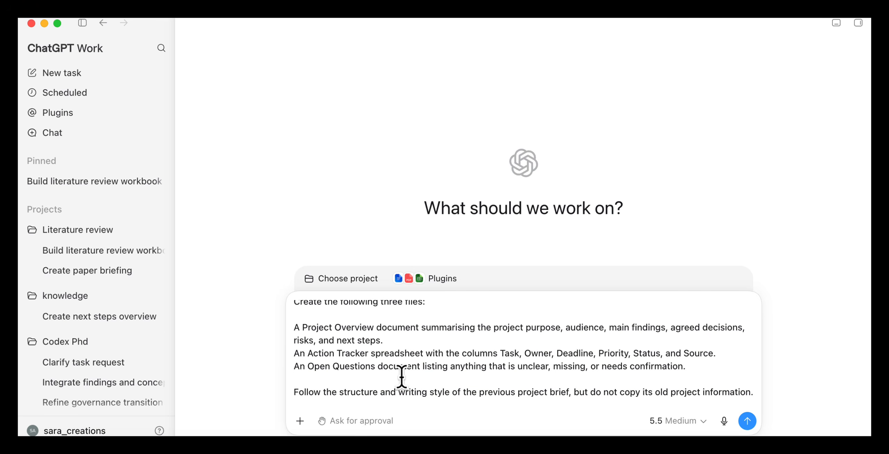
scroll(403, 382, "down", 2)
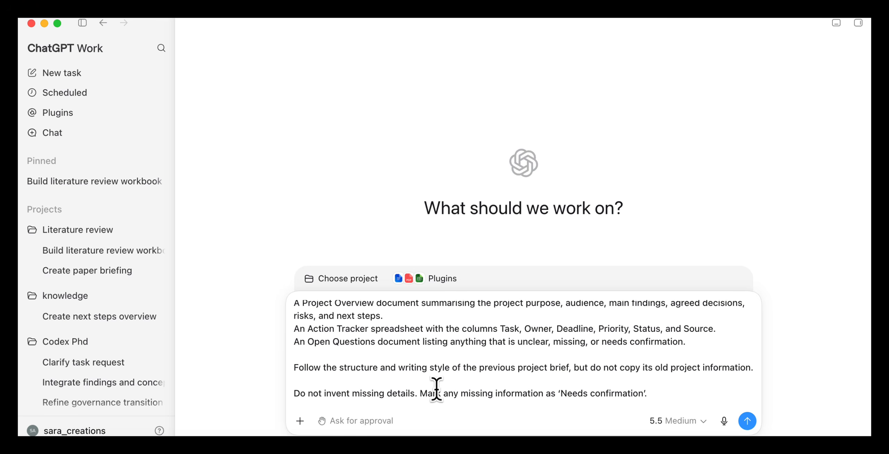
scroll(452, 390, "down", 1)
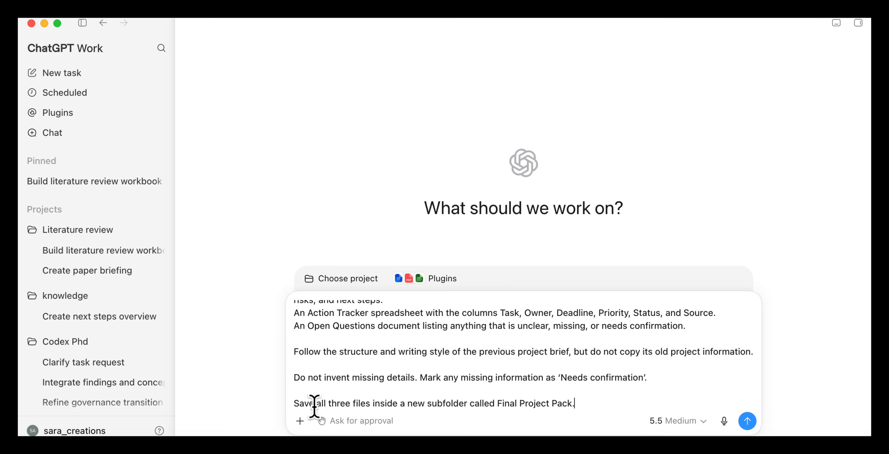
left_click_drag(294, 403, 591, 404)
left_click(716, 383)
key("Return")
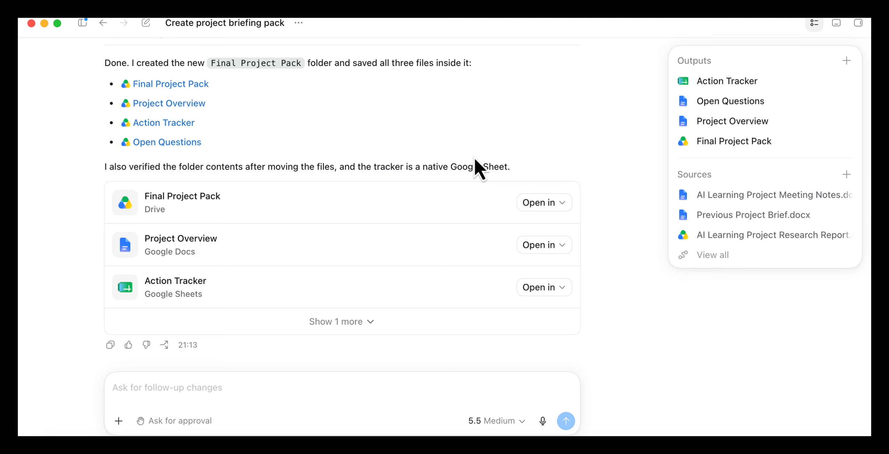
scroll(474, 159, "up", 2)
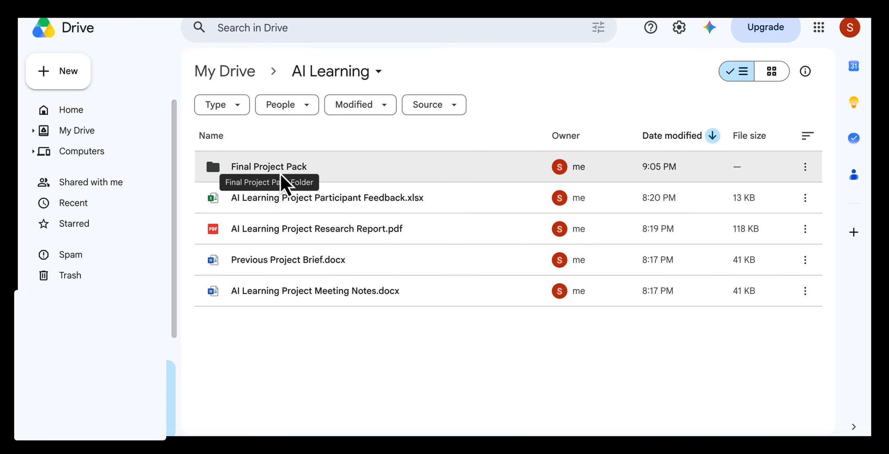
Step: Switch to Google Drive, open the Final Project Pack folder in AI Learning, and read the Open Questions document
double_click(285, 171)
double_click(283, 204)
scroll(363, 238, "down", 8)
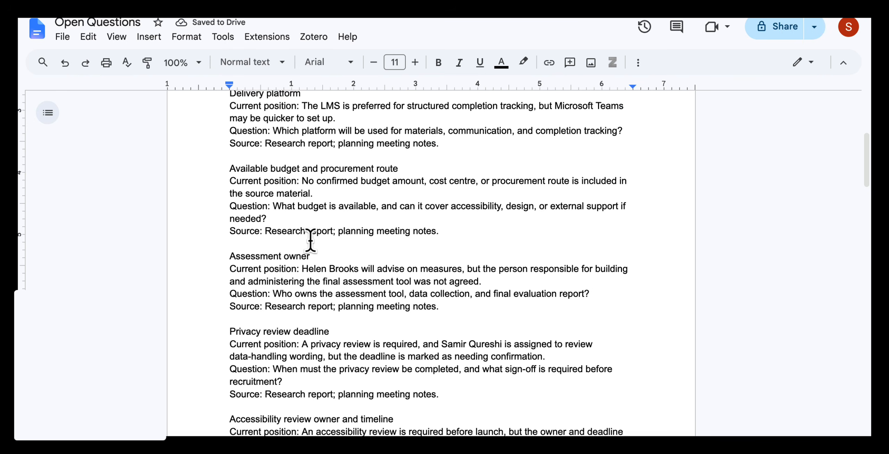
scroll(313, 234, "down", 6)
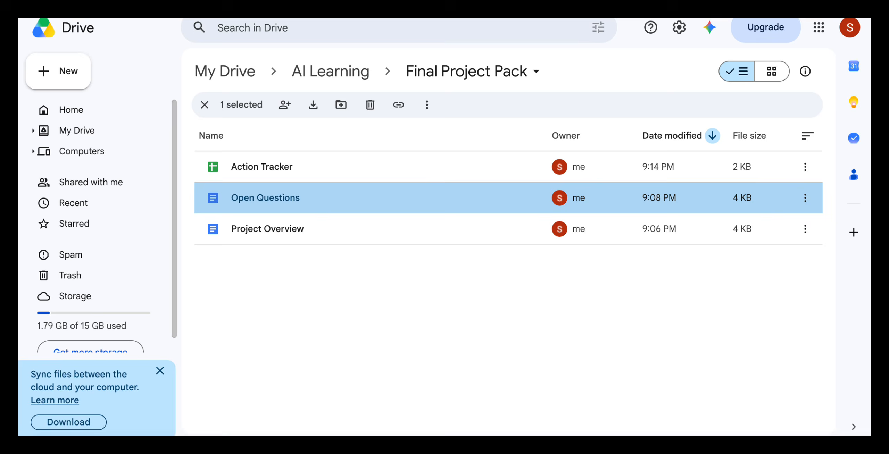
Step: Open the Project Overview document from the Final Project Pack folder and read through its findings and agreed decisions
double_click(294, 235)
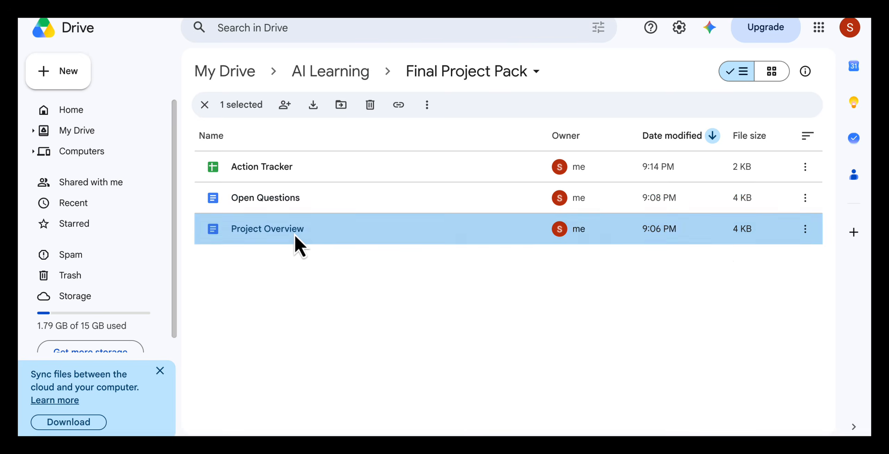
scroll(413, 254, "down", 10)
scroll(413, 254, "down", 10)
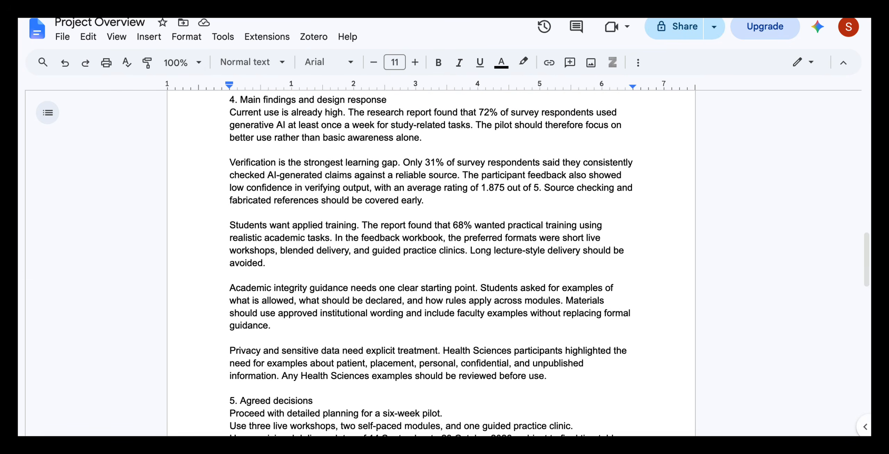